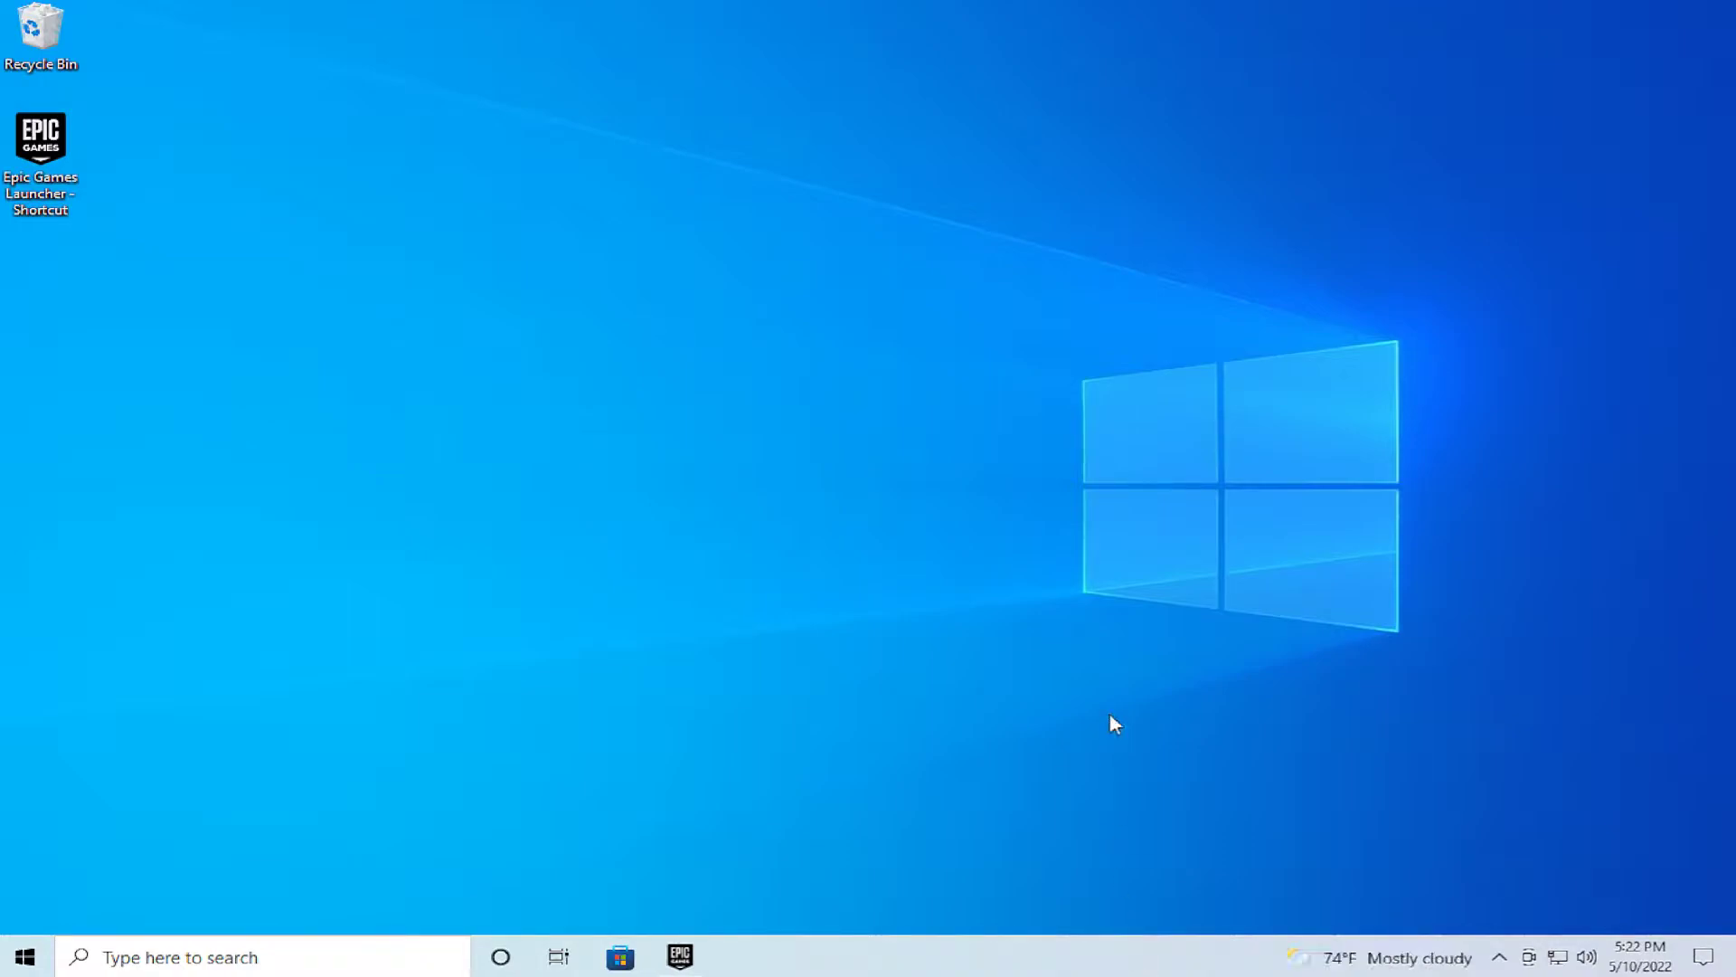
# - Launch Control Panel from Start search and open Programs > Programs and Features in Category view
pyautogui.press('super')
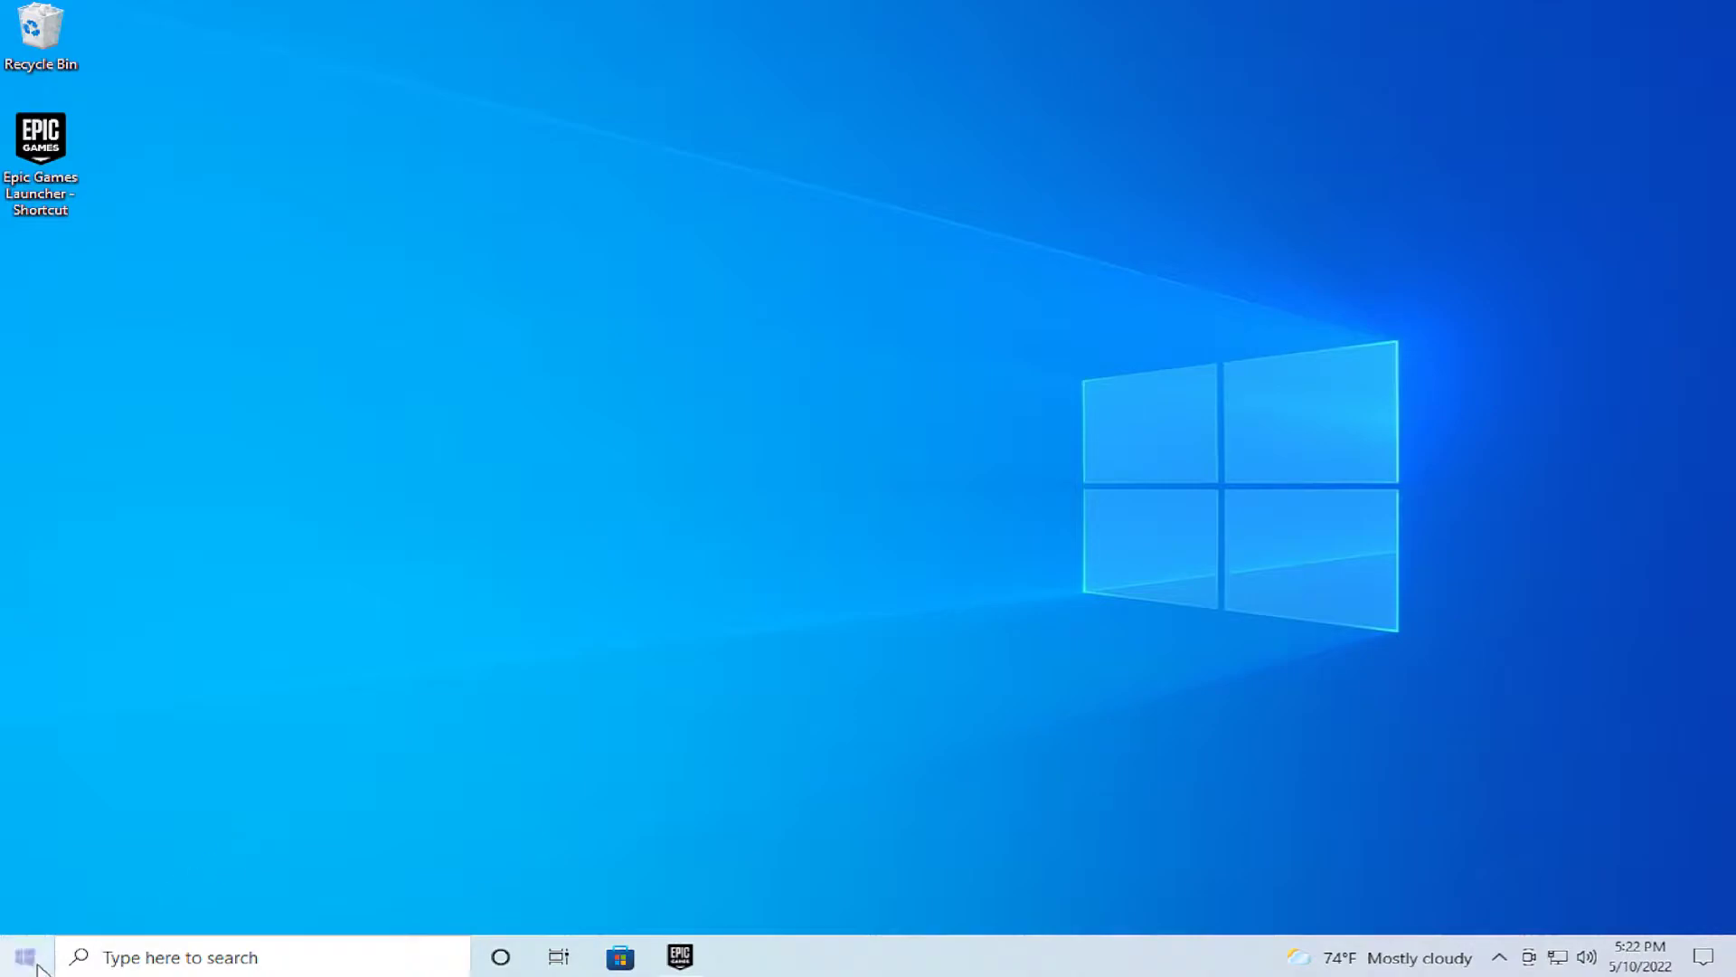
pyautogui.write('contr')
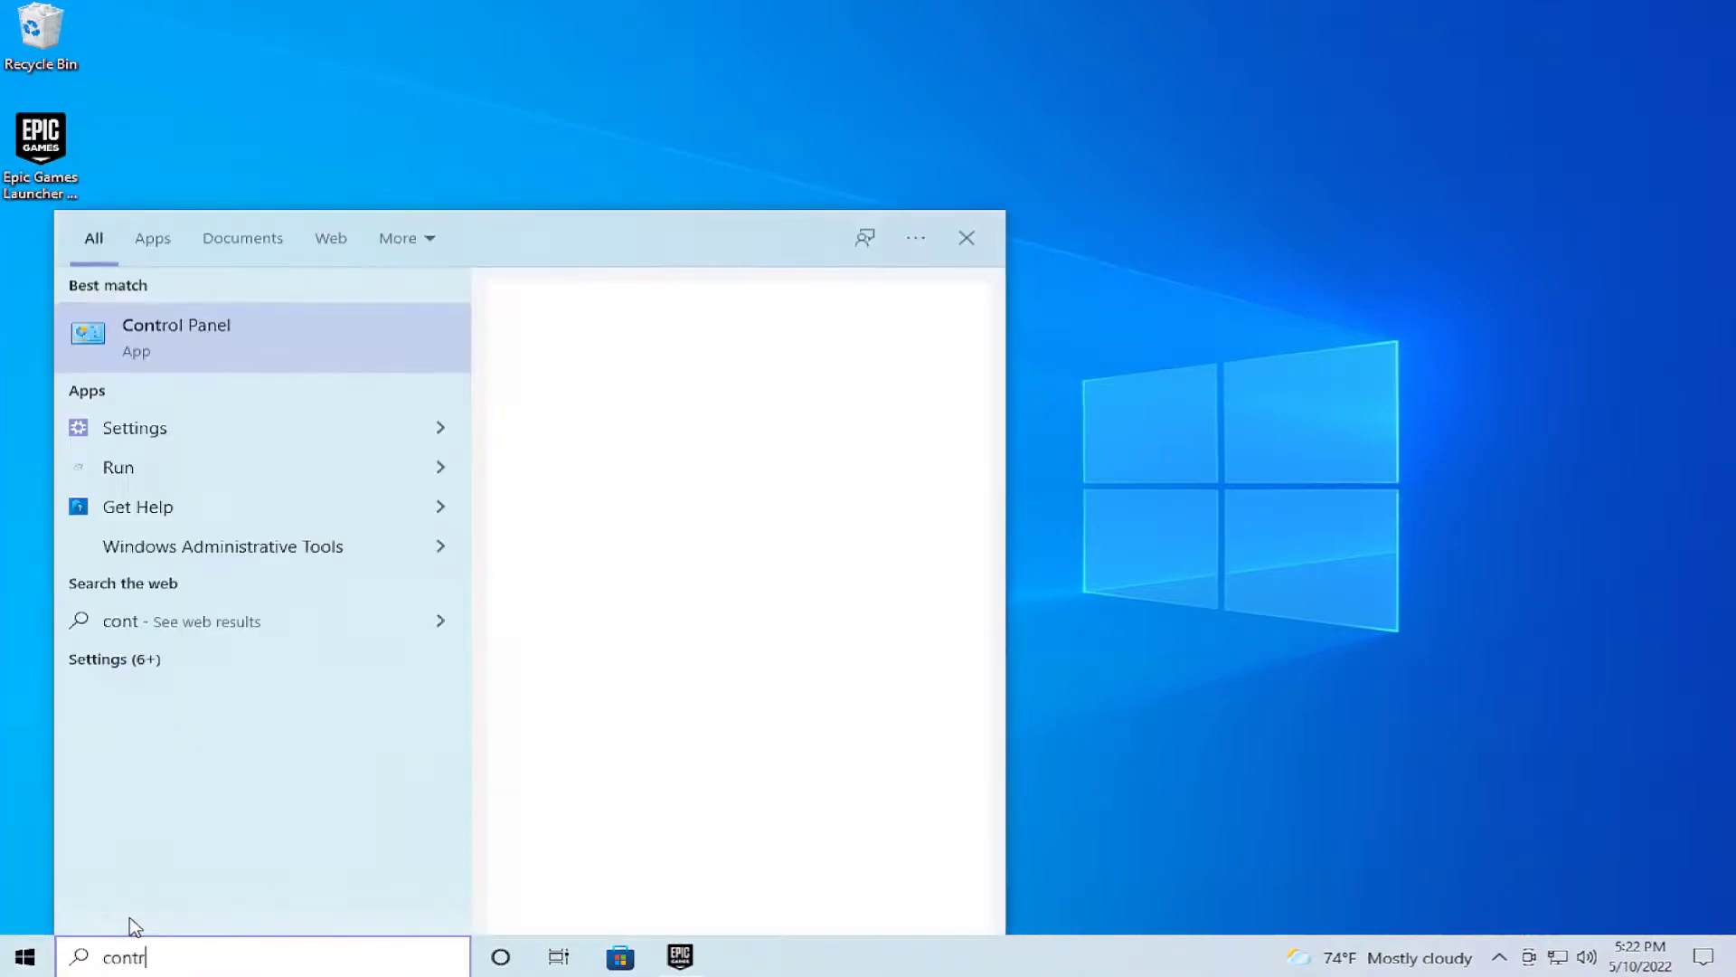
pyautogui.write('ol')
pyautogui.press('Return')
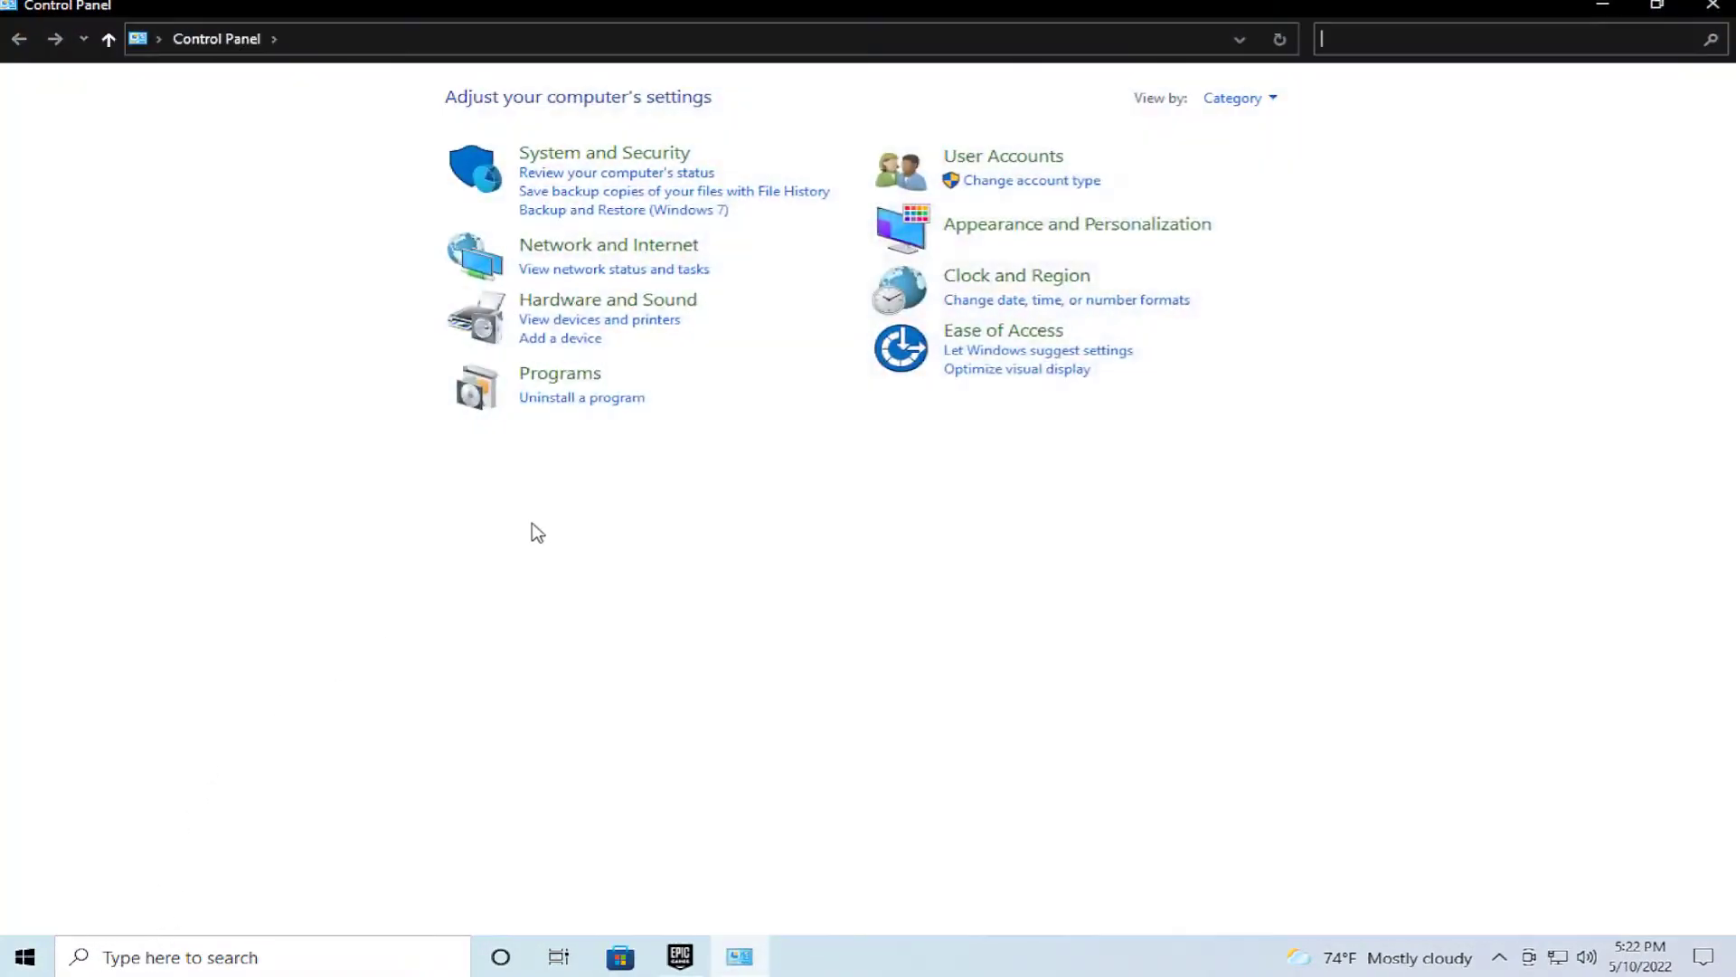
pyautogui.click(1232, 101)
pyautogui.click(1239, 128)
pyautogui.click(581, 377)
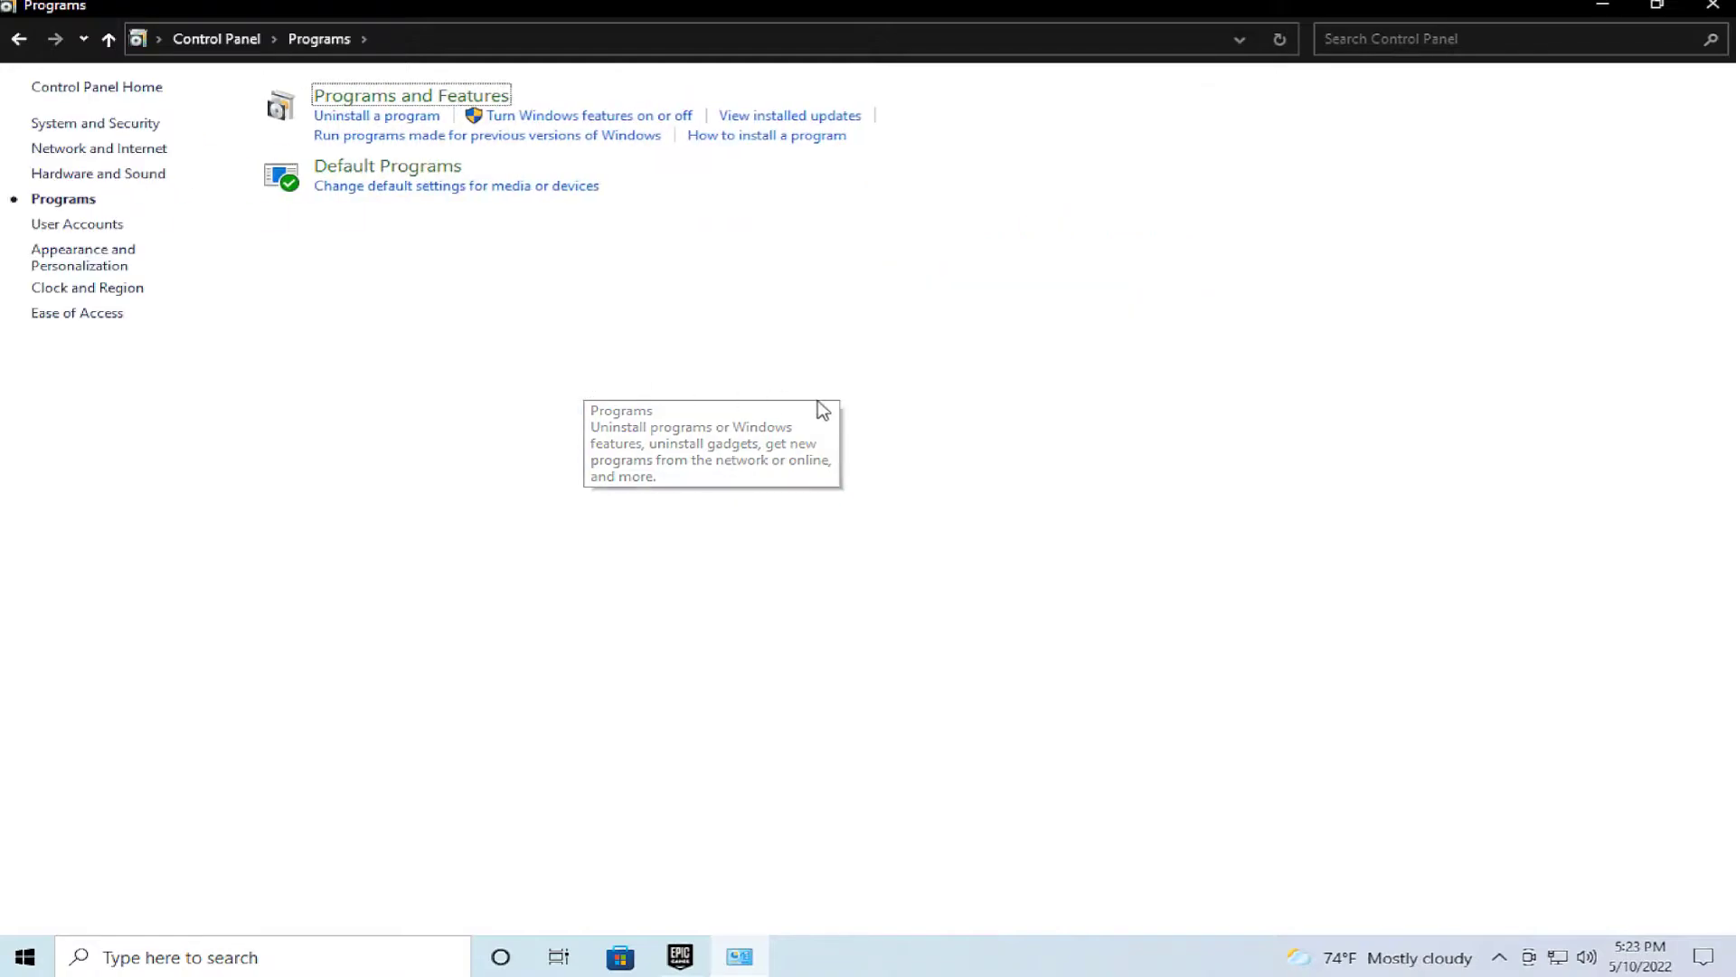
pyautogui.click(436, 98)
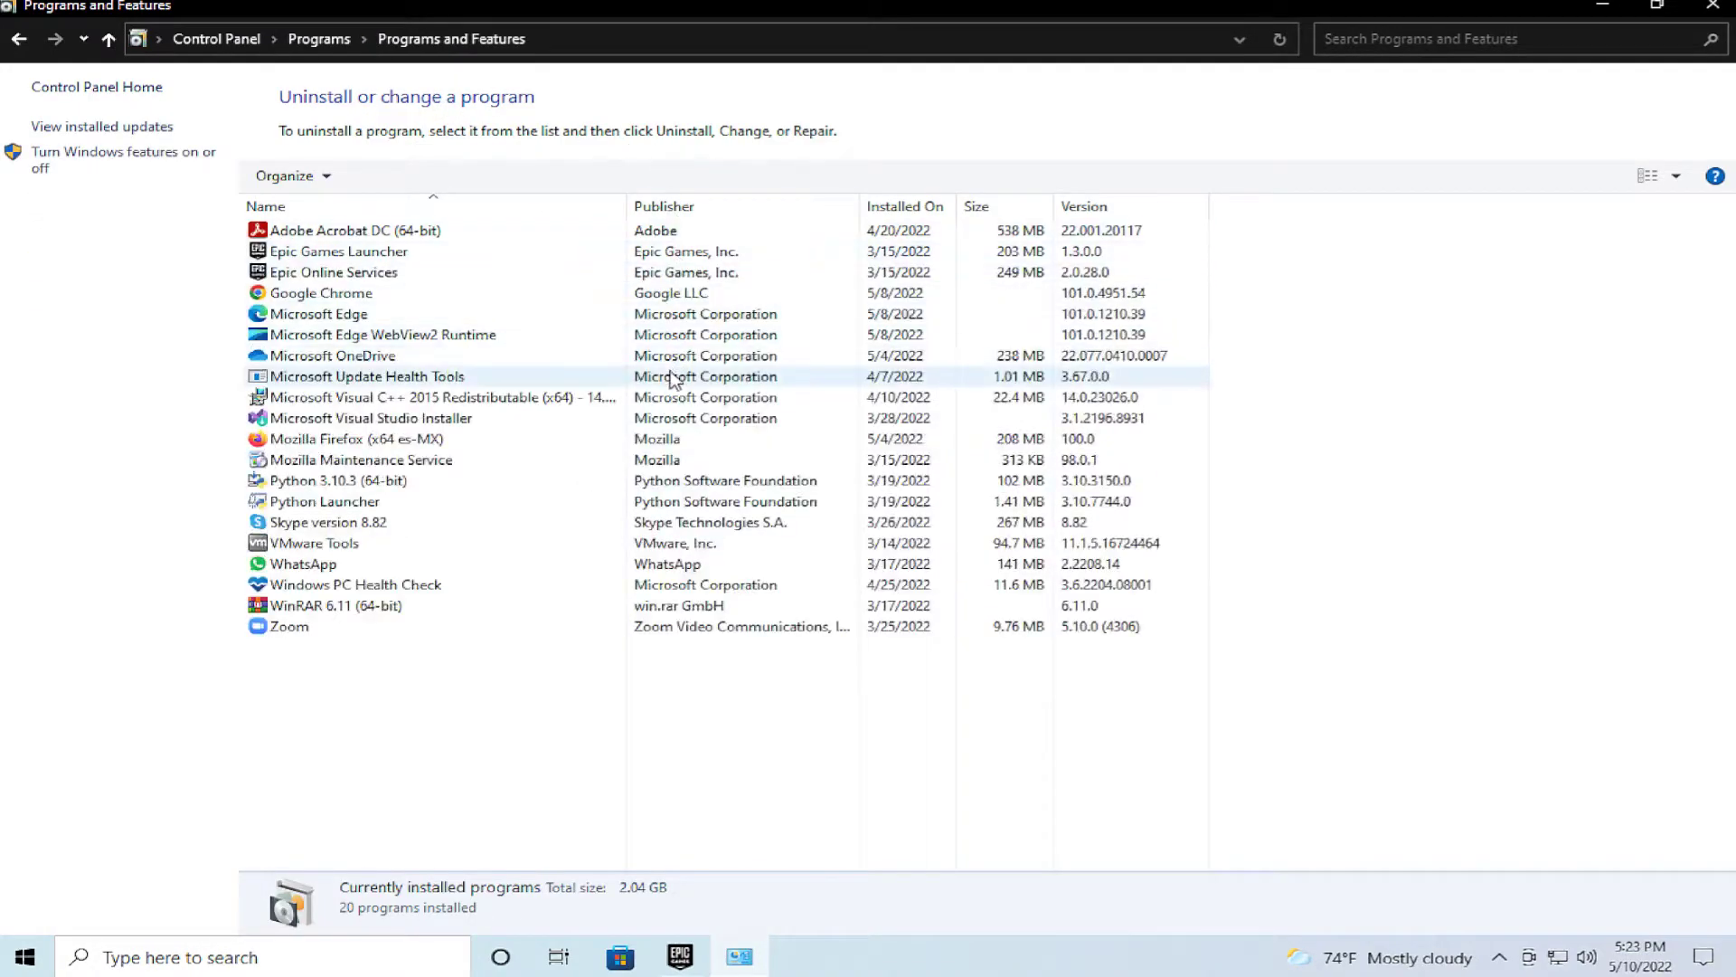
pyautogui.click(373, 259)
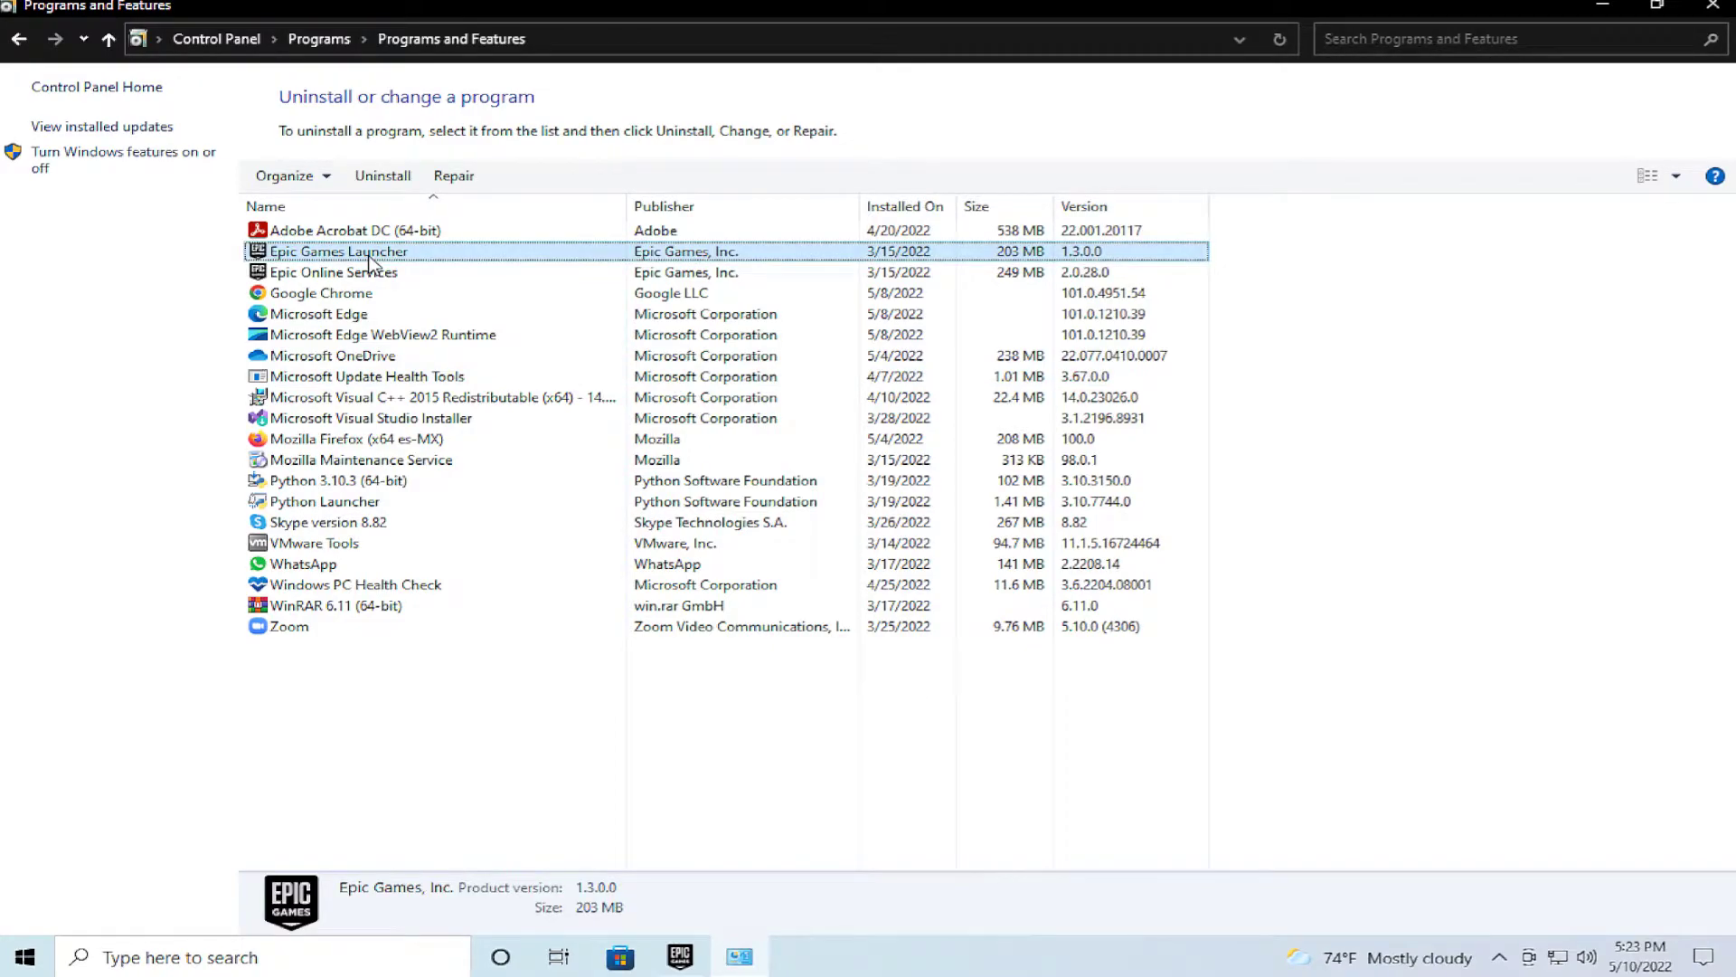
pyautogui.rightClick(372, 261)
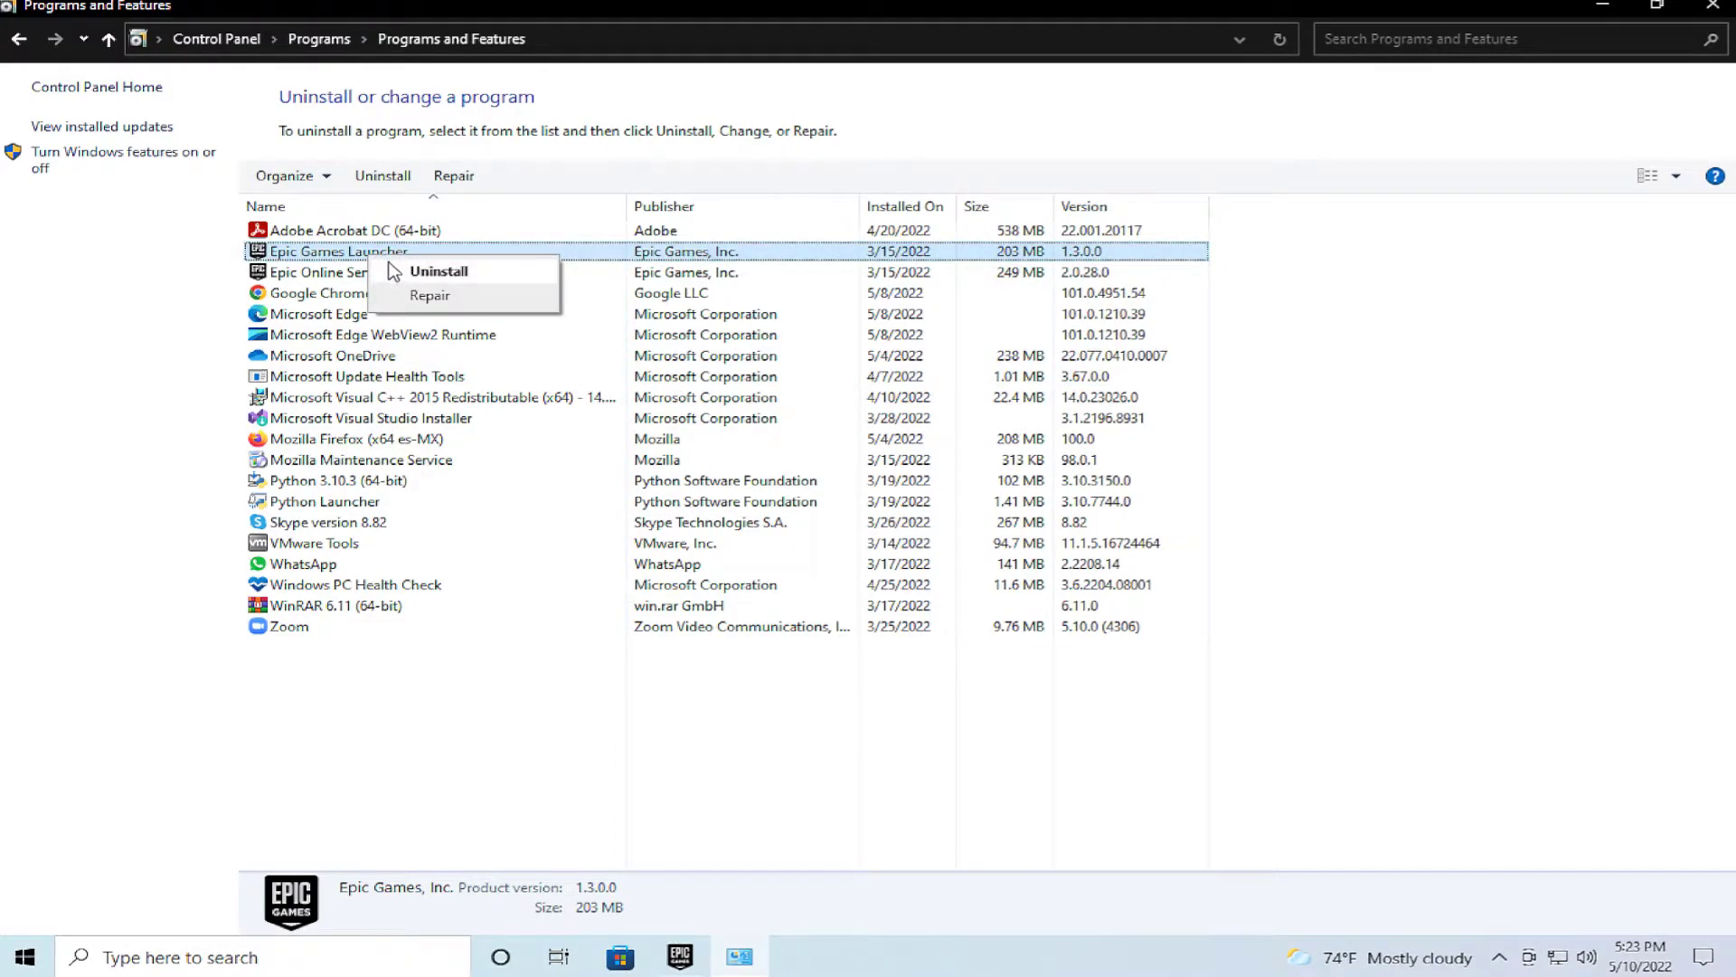
pyautogui.click(423, 272)
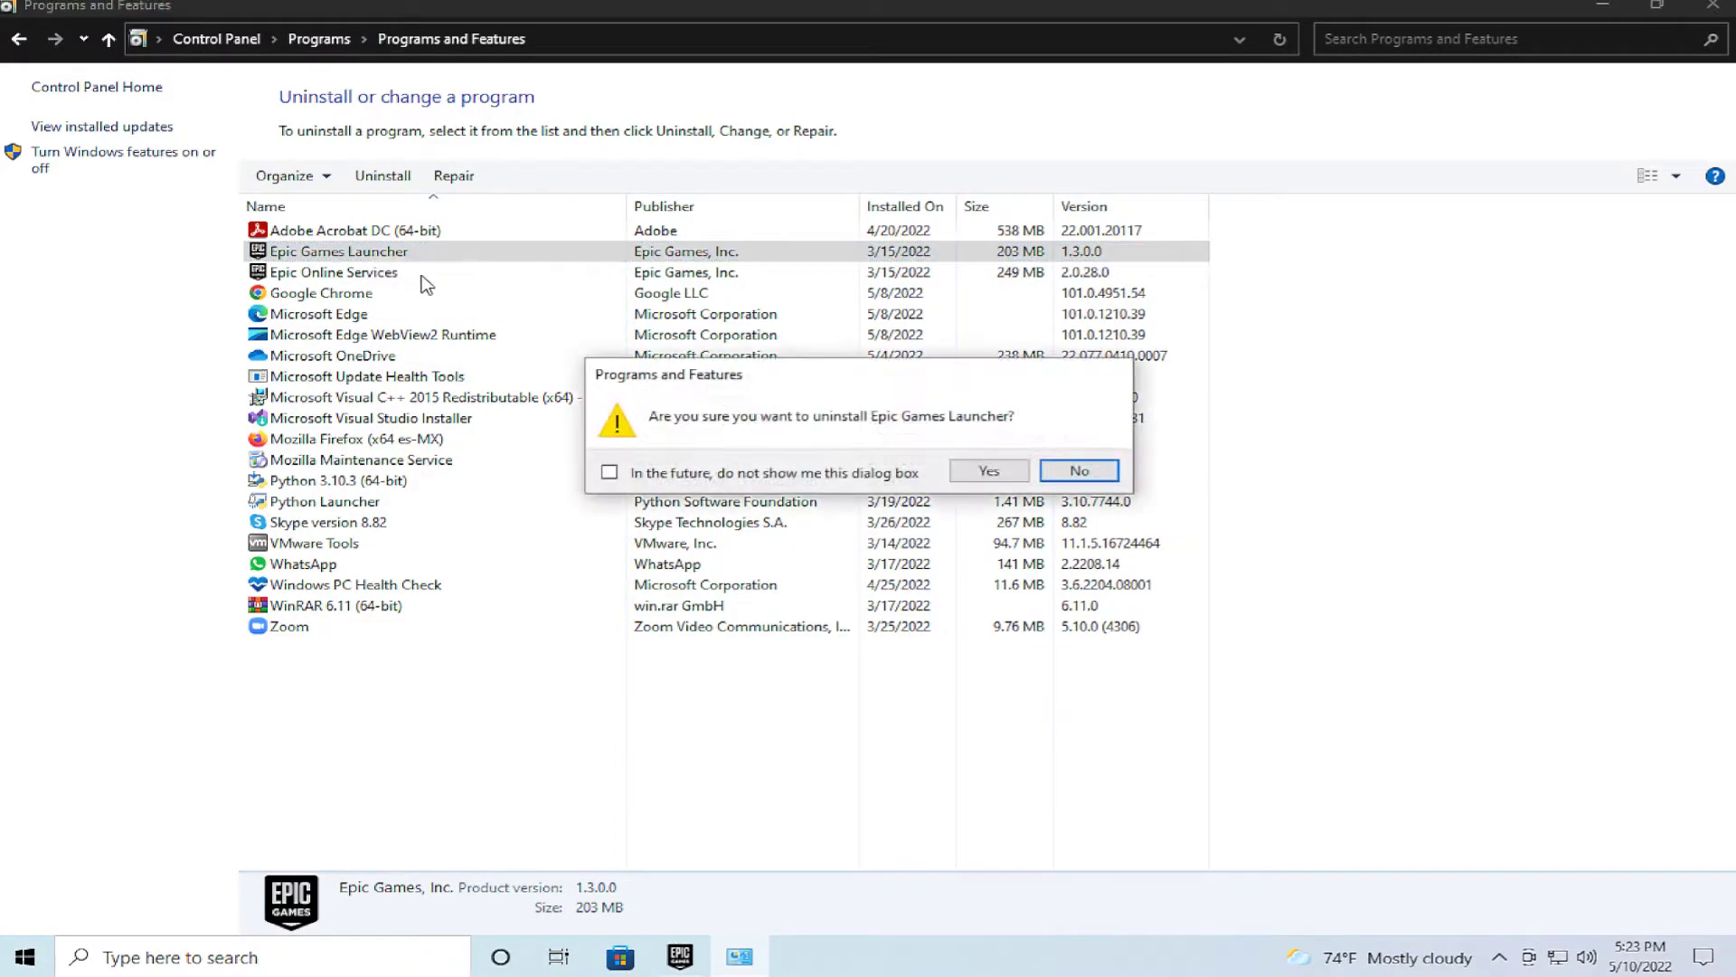
pyautogui.click(991, 475)
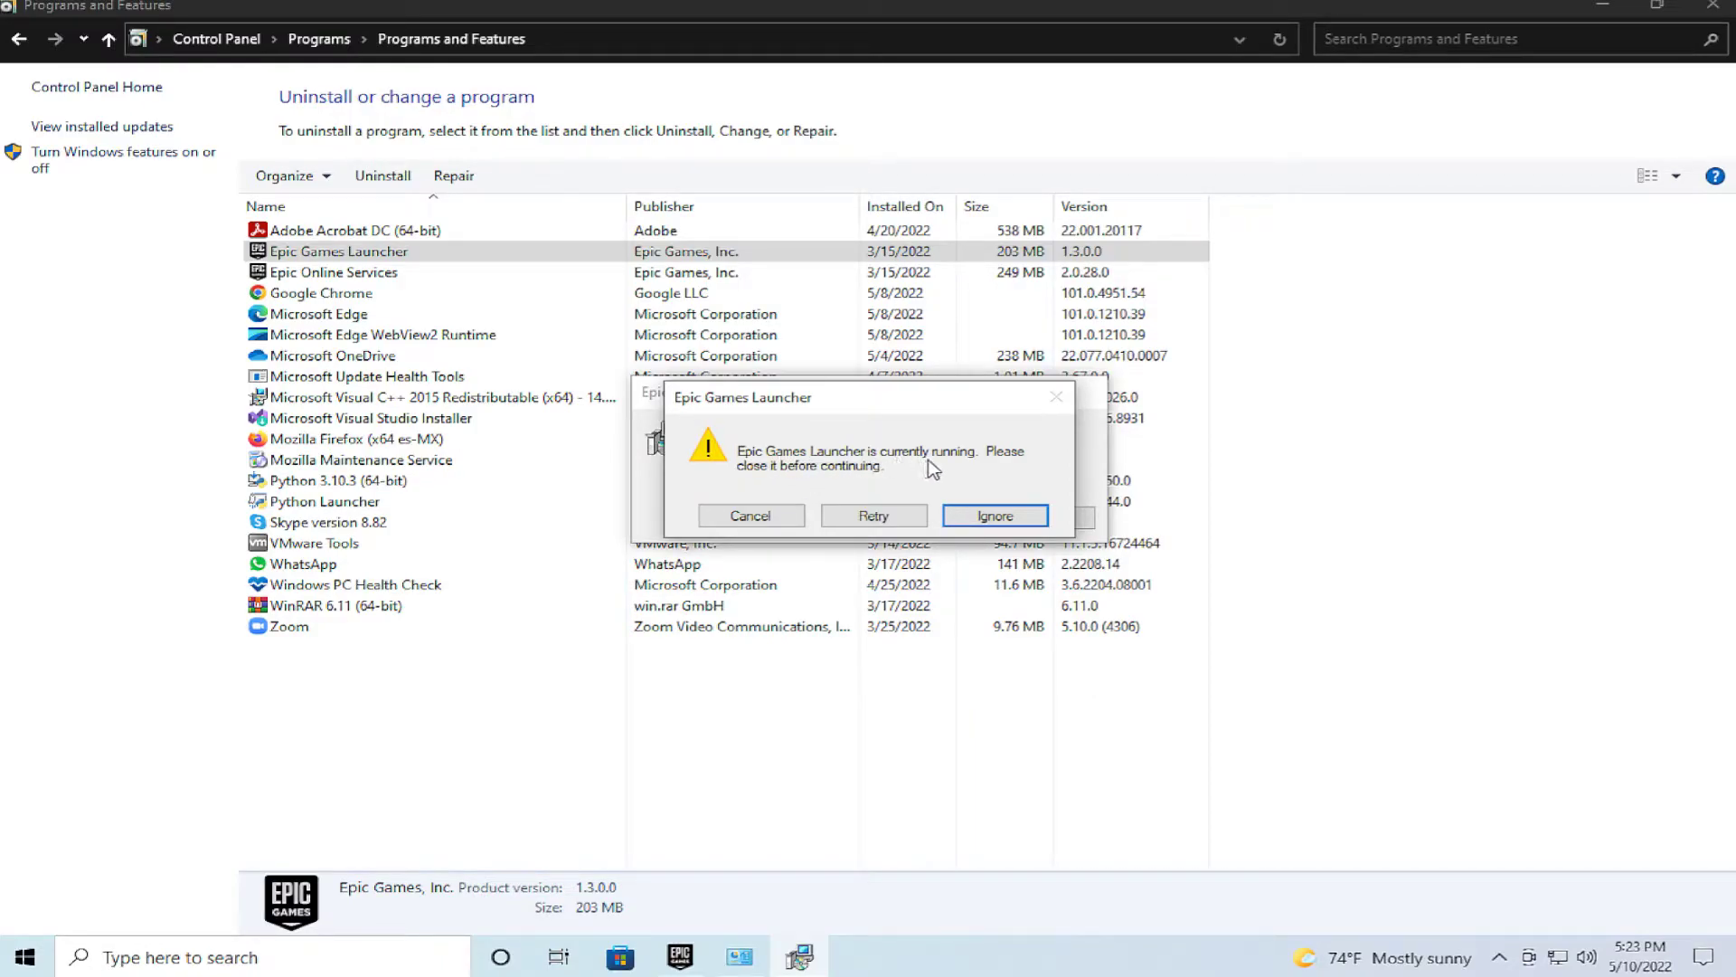
pyautogui.click(796, 518)
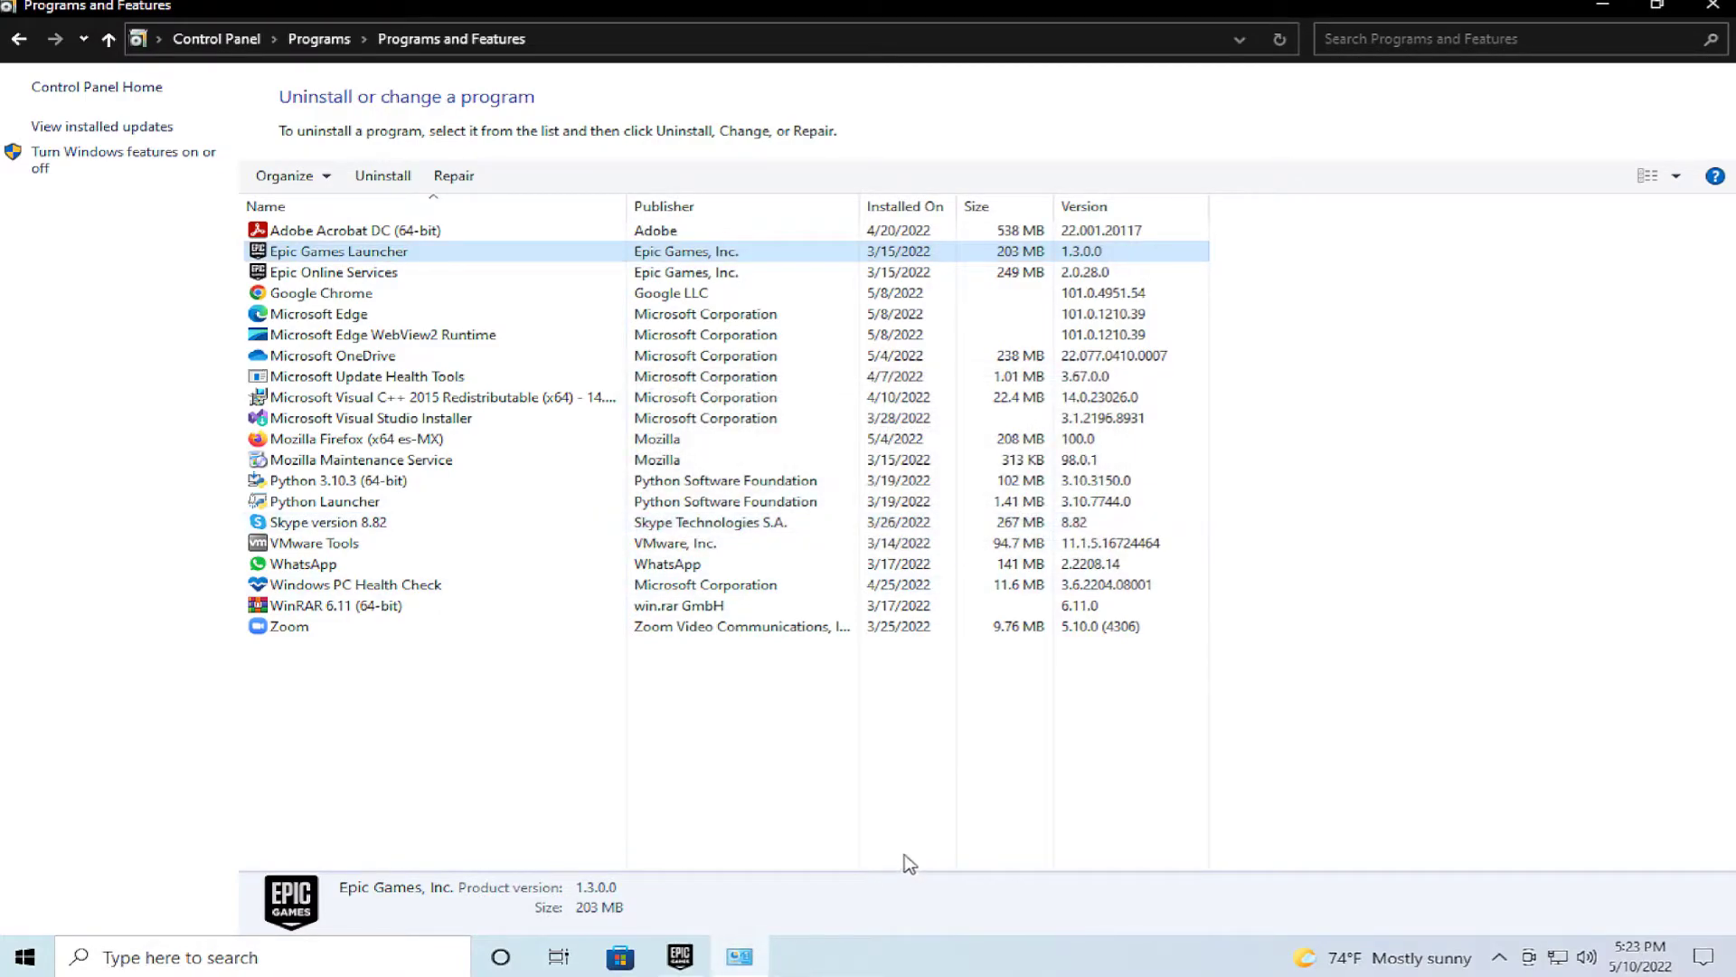
pyautogui.rightClick(913, 967)
pyautogui.click(870, 959)
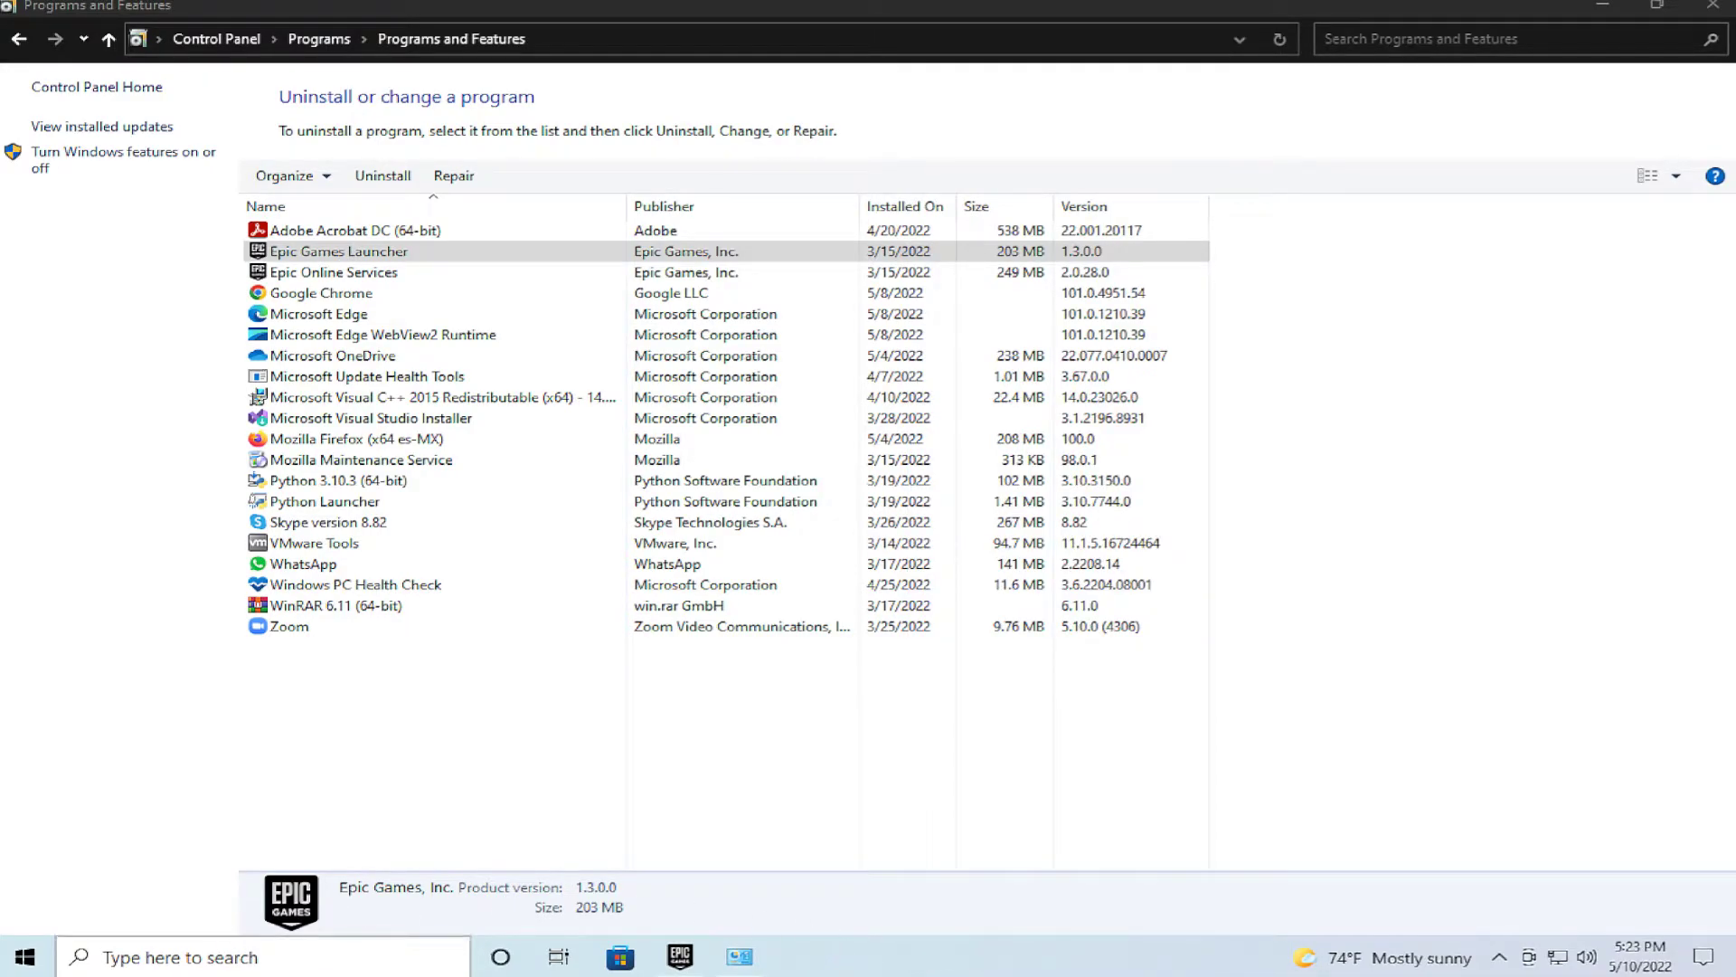
# - Open Task Manager via Start search and Ctrl+Shift+Esc, toggling its details view, then close it
pyautogui.click(32, 958)
pyautogui.write('tas')
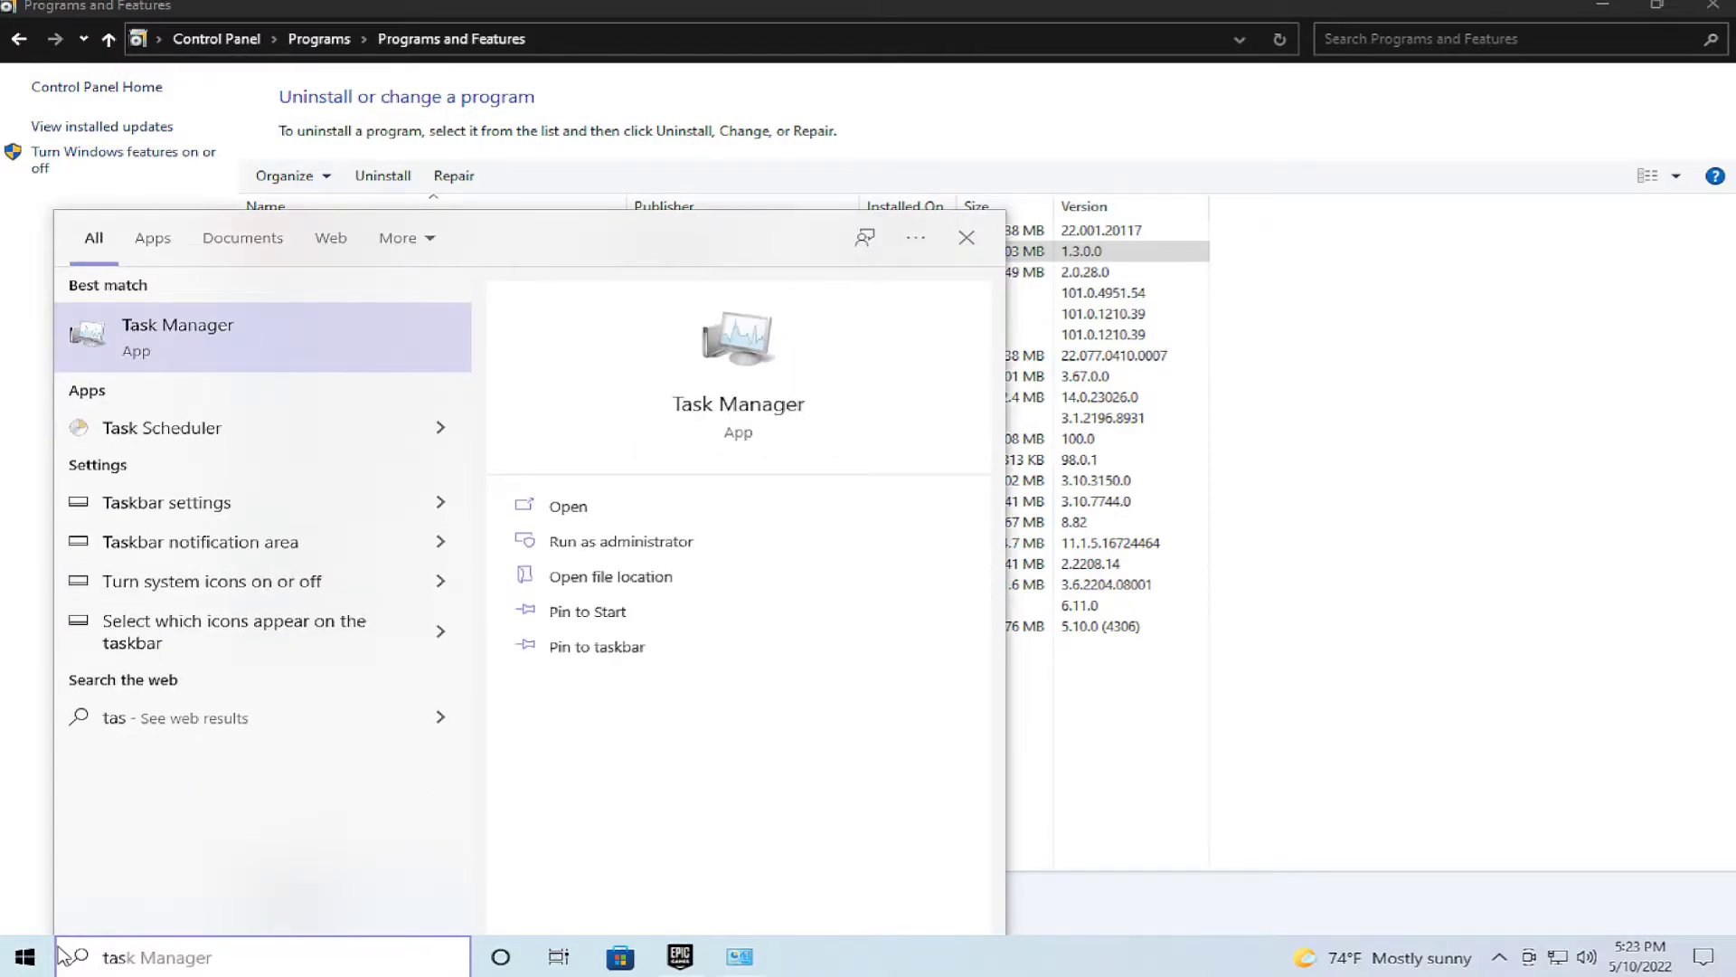
pyautogui.press('Return')
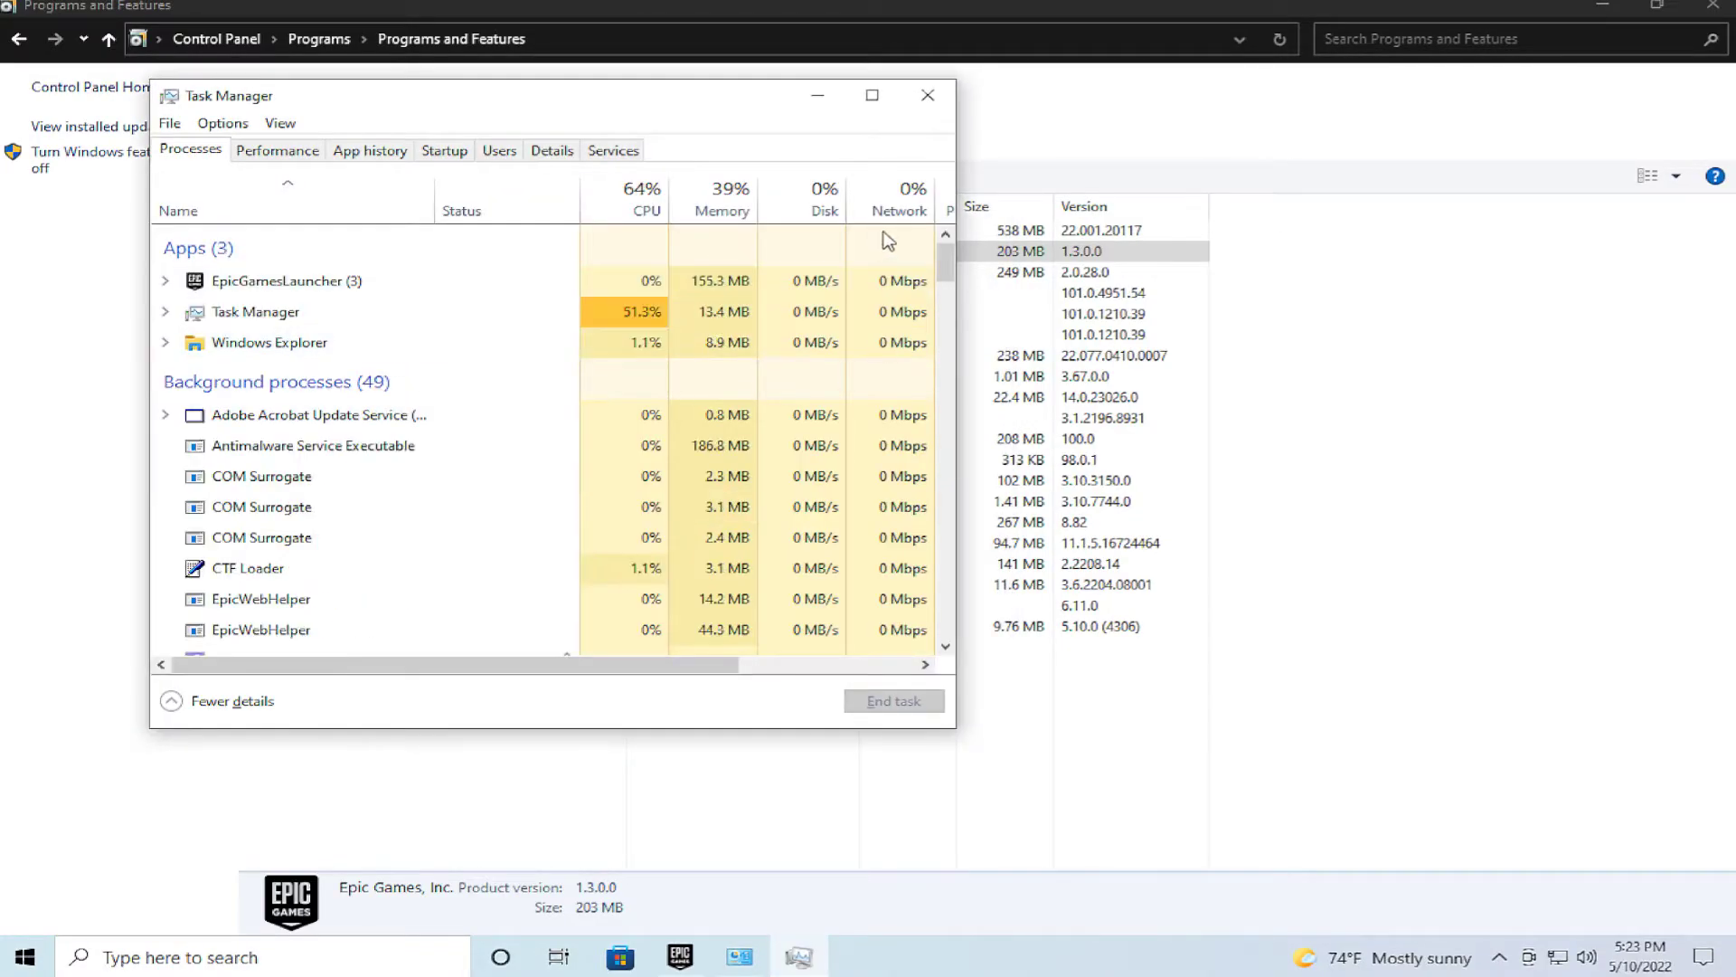
pyautogui.click(1621, 11)
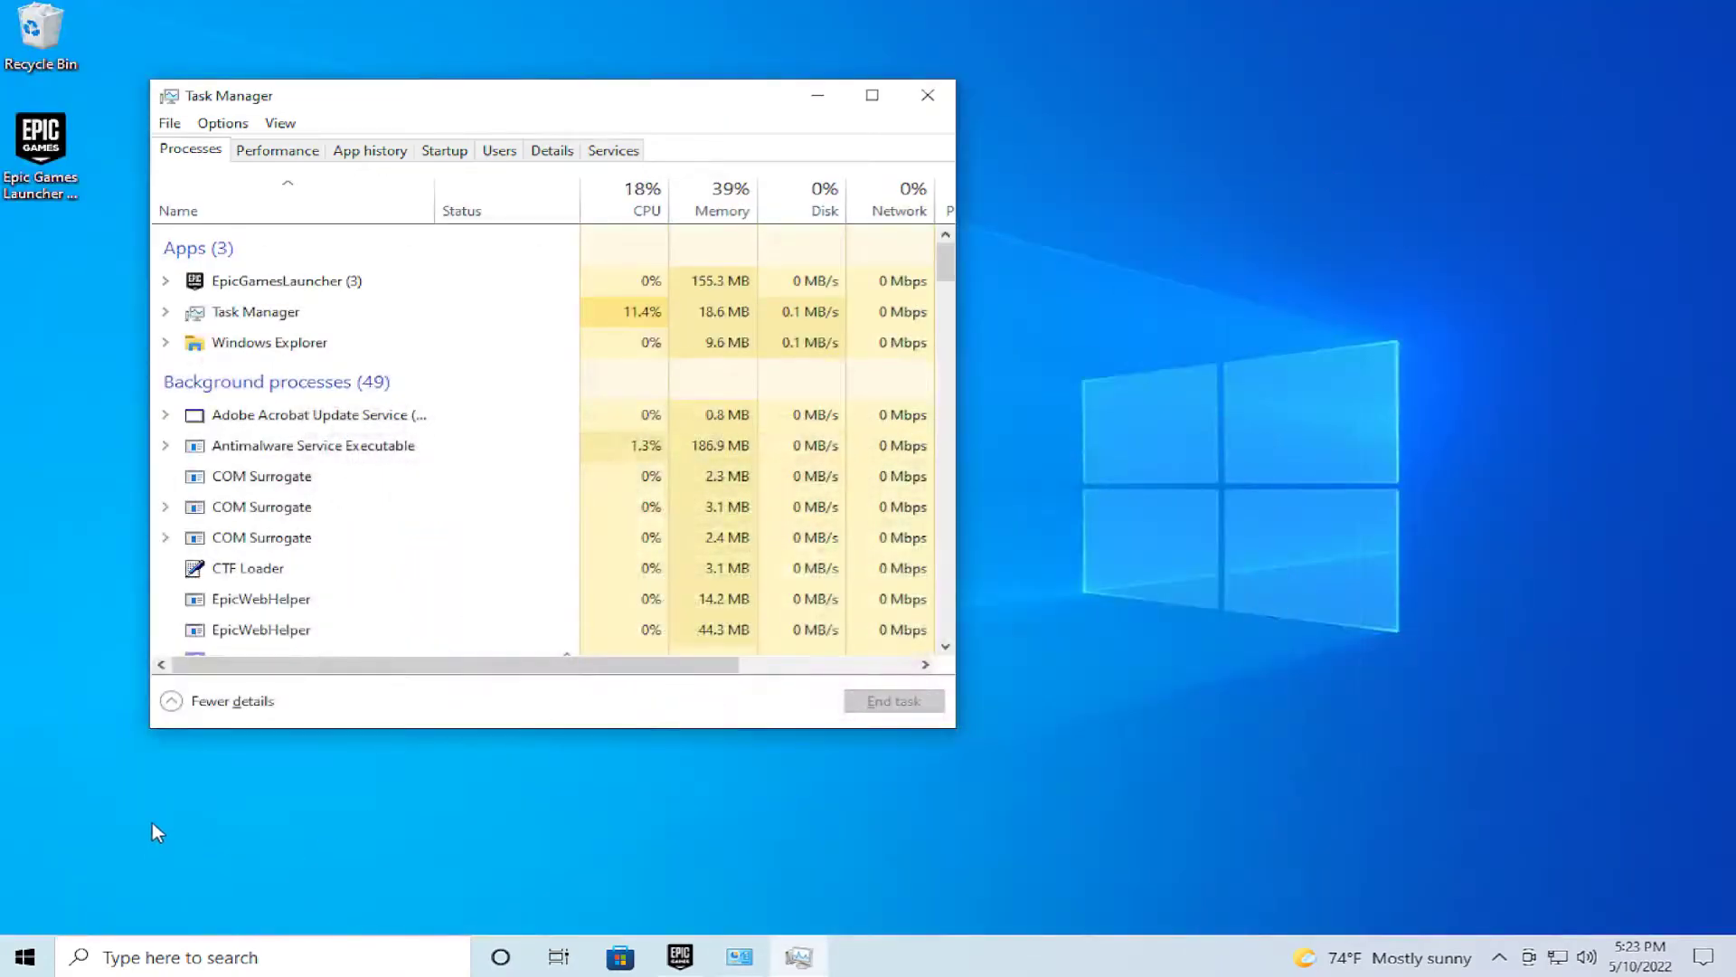
pyautogui.click(217, 701)
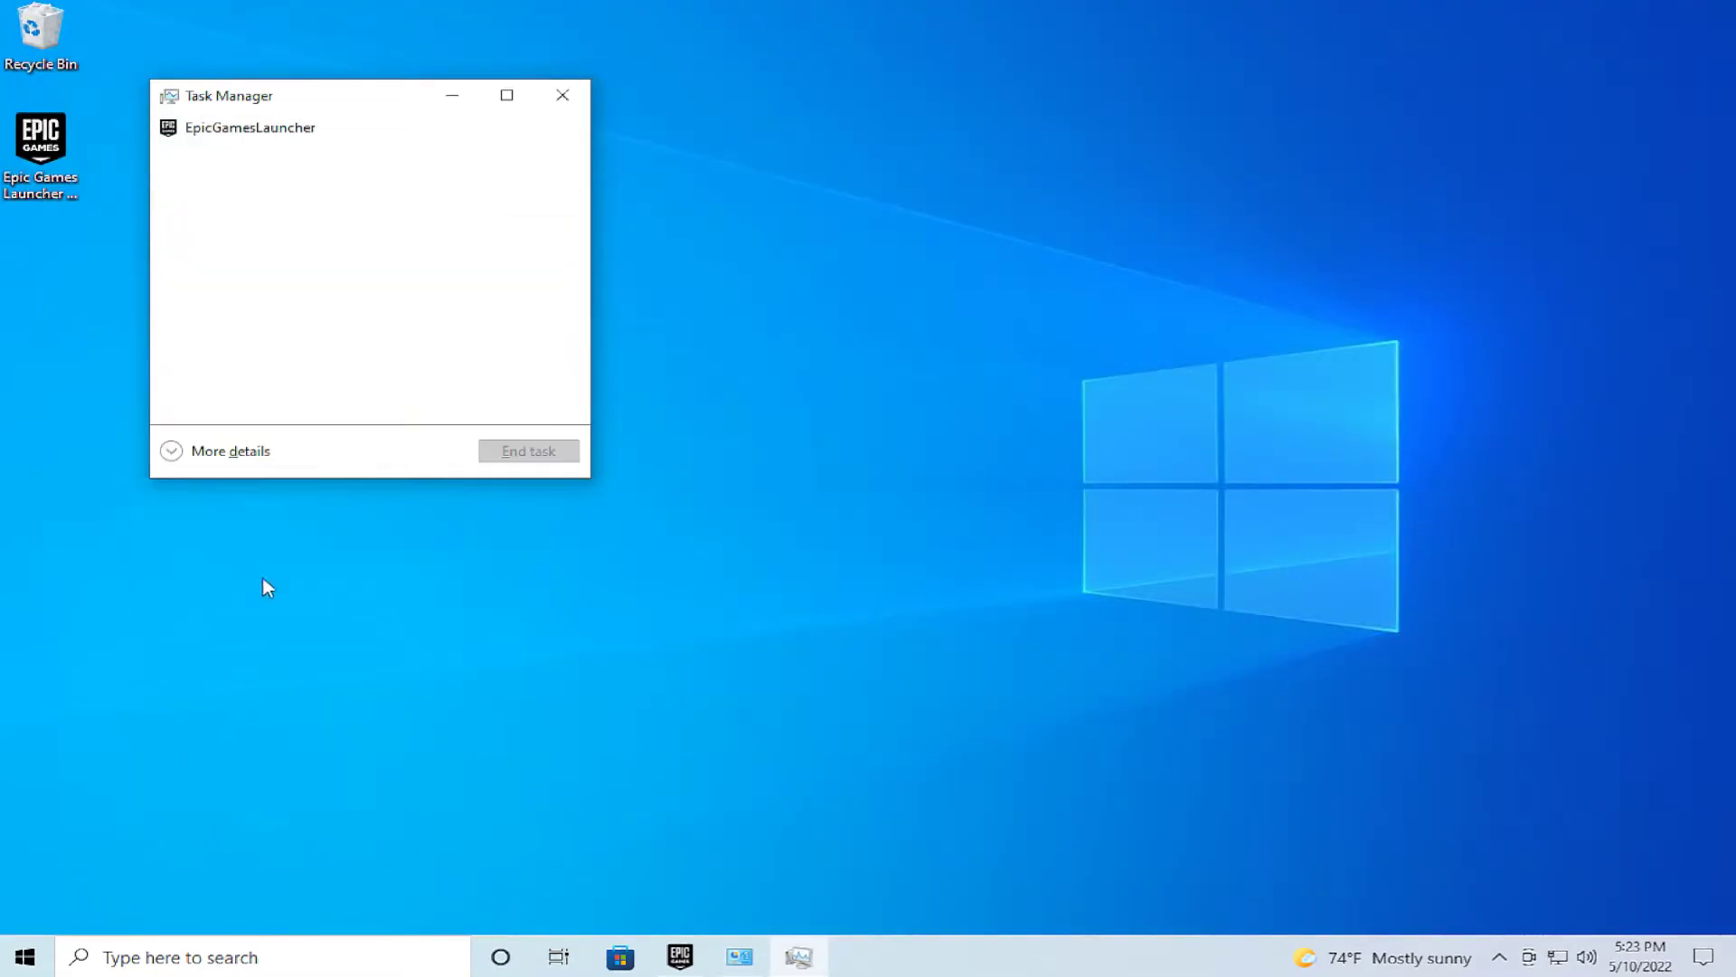
pyautogui.click(238, 456)
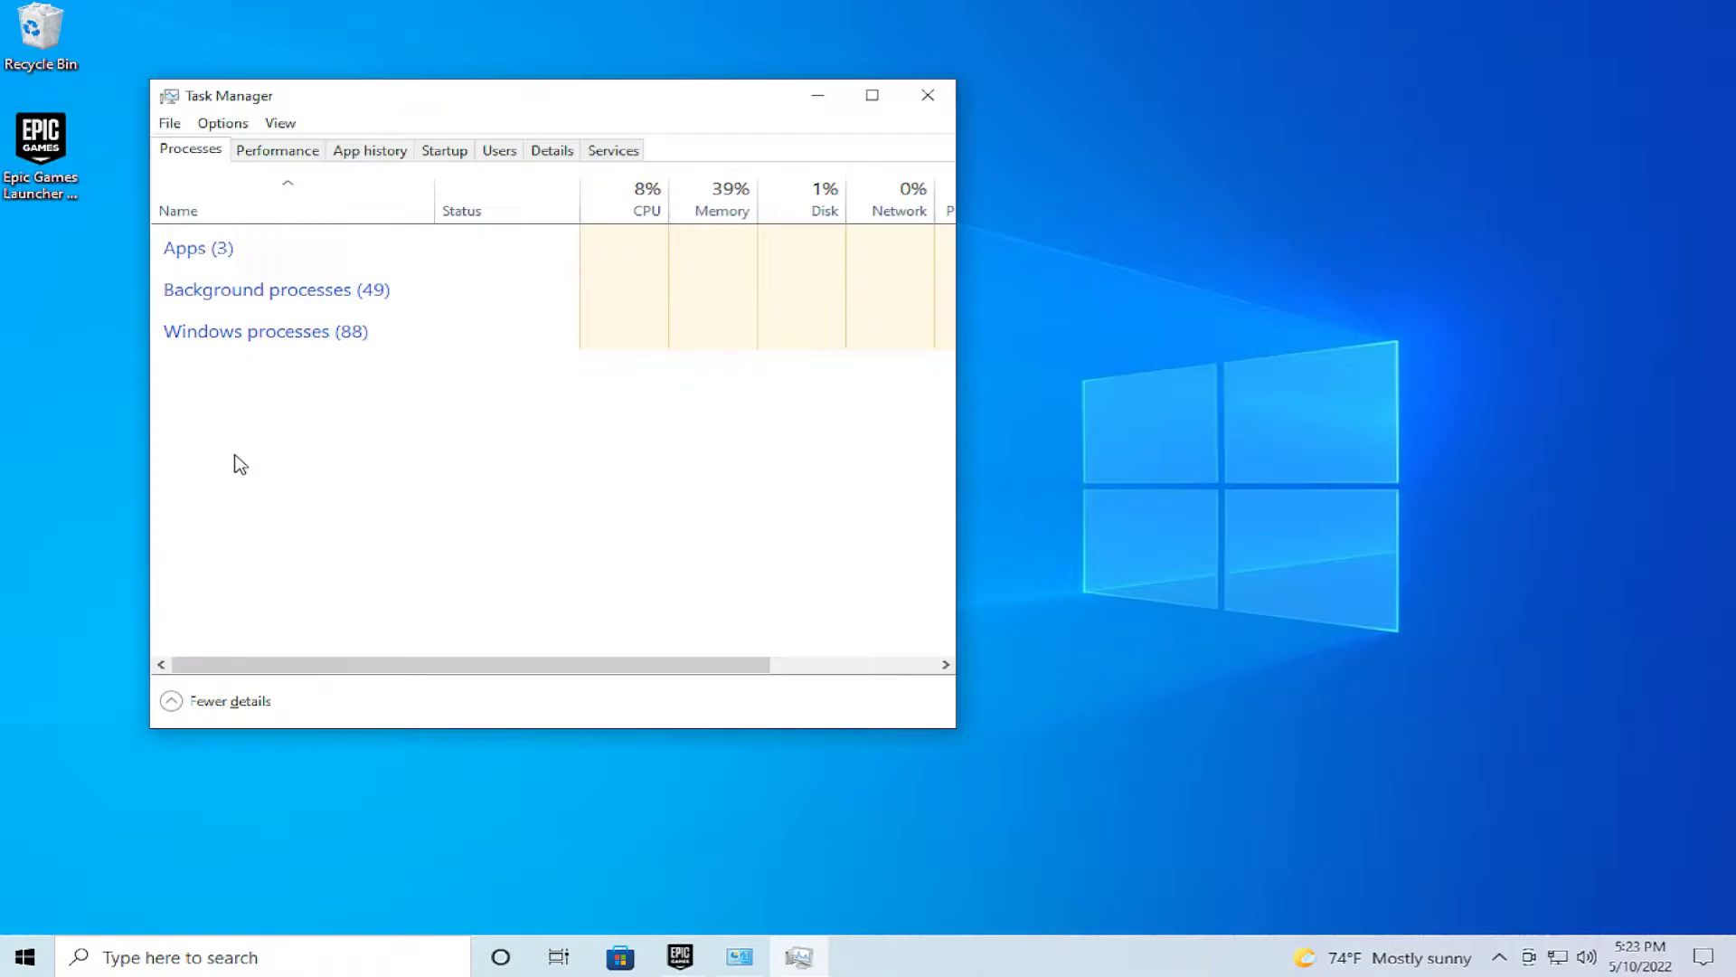
pyautogui.click(924, 99)
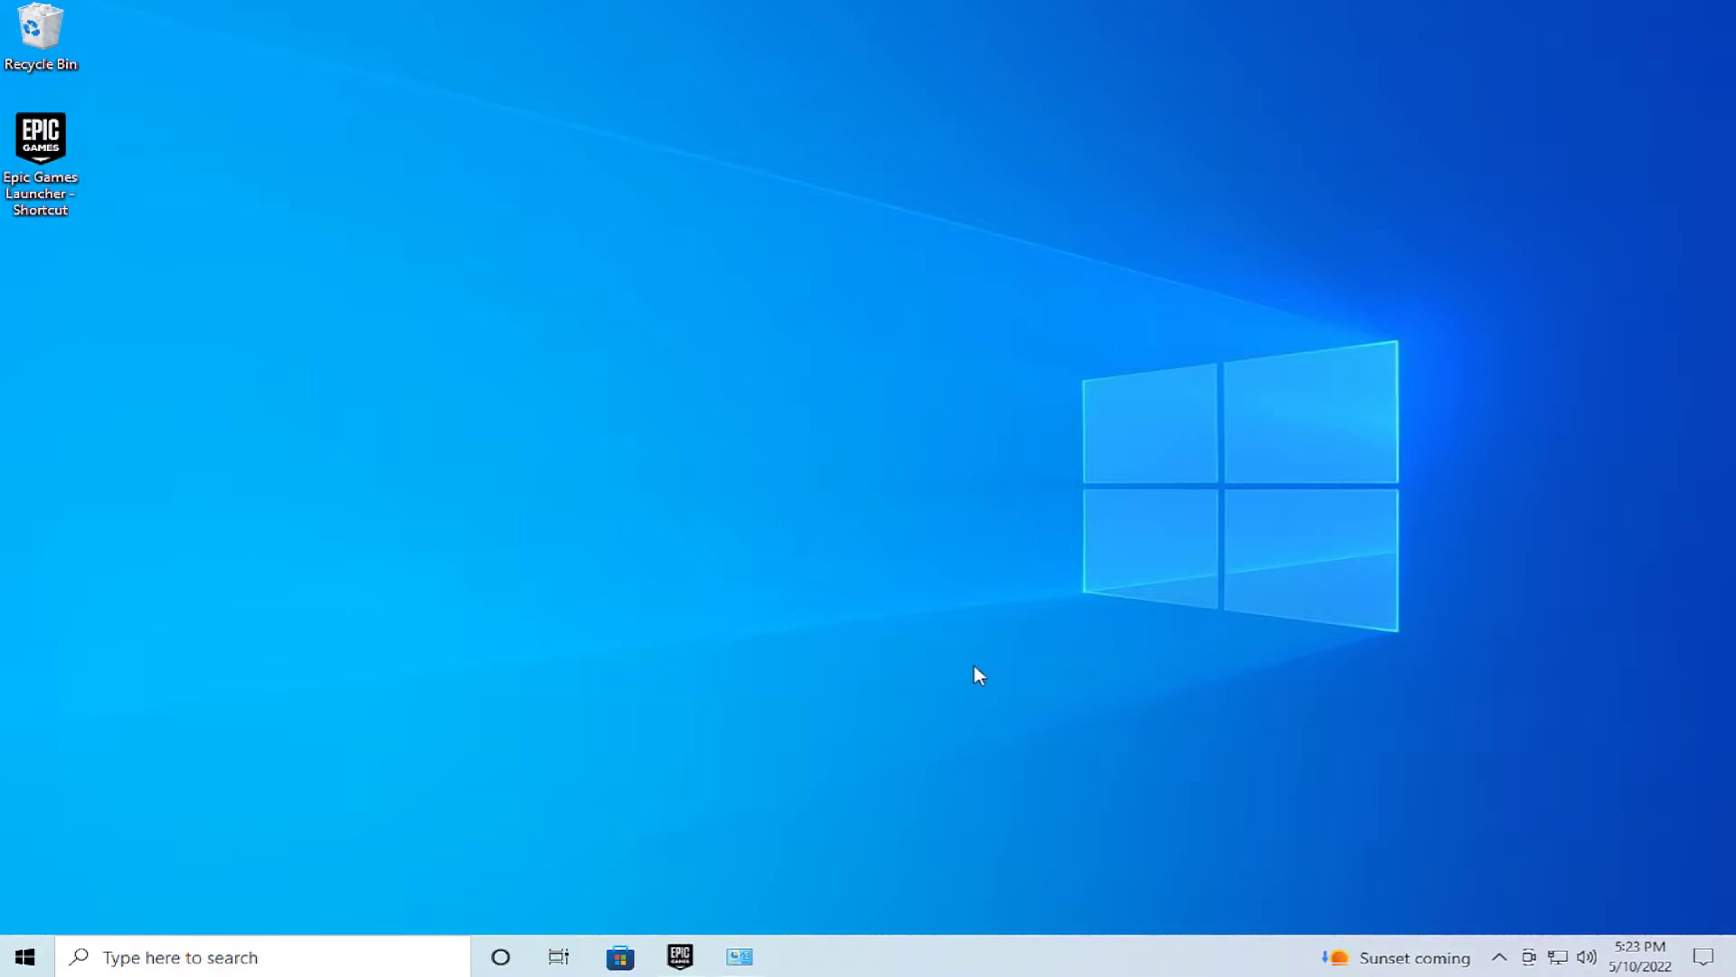
pyautogui.hotkey('ctrl', 'shift', 'Escape')
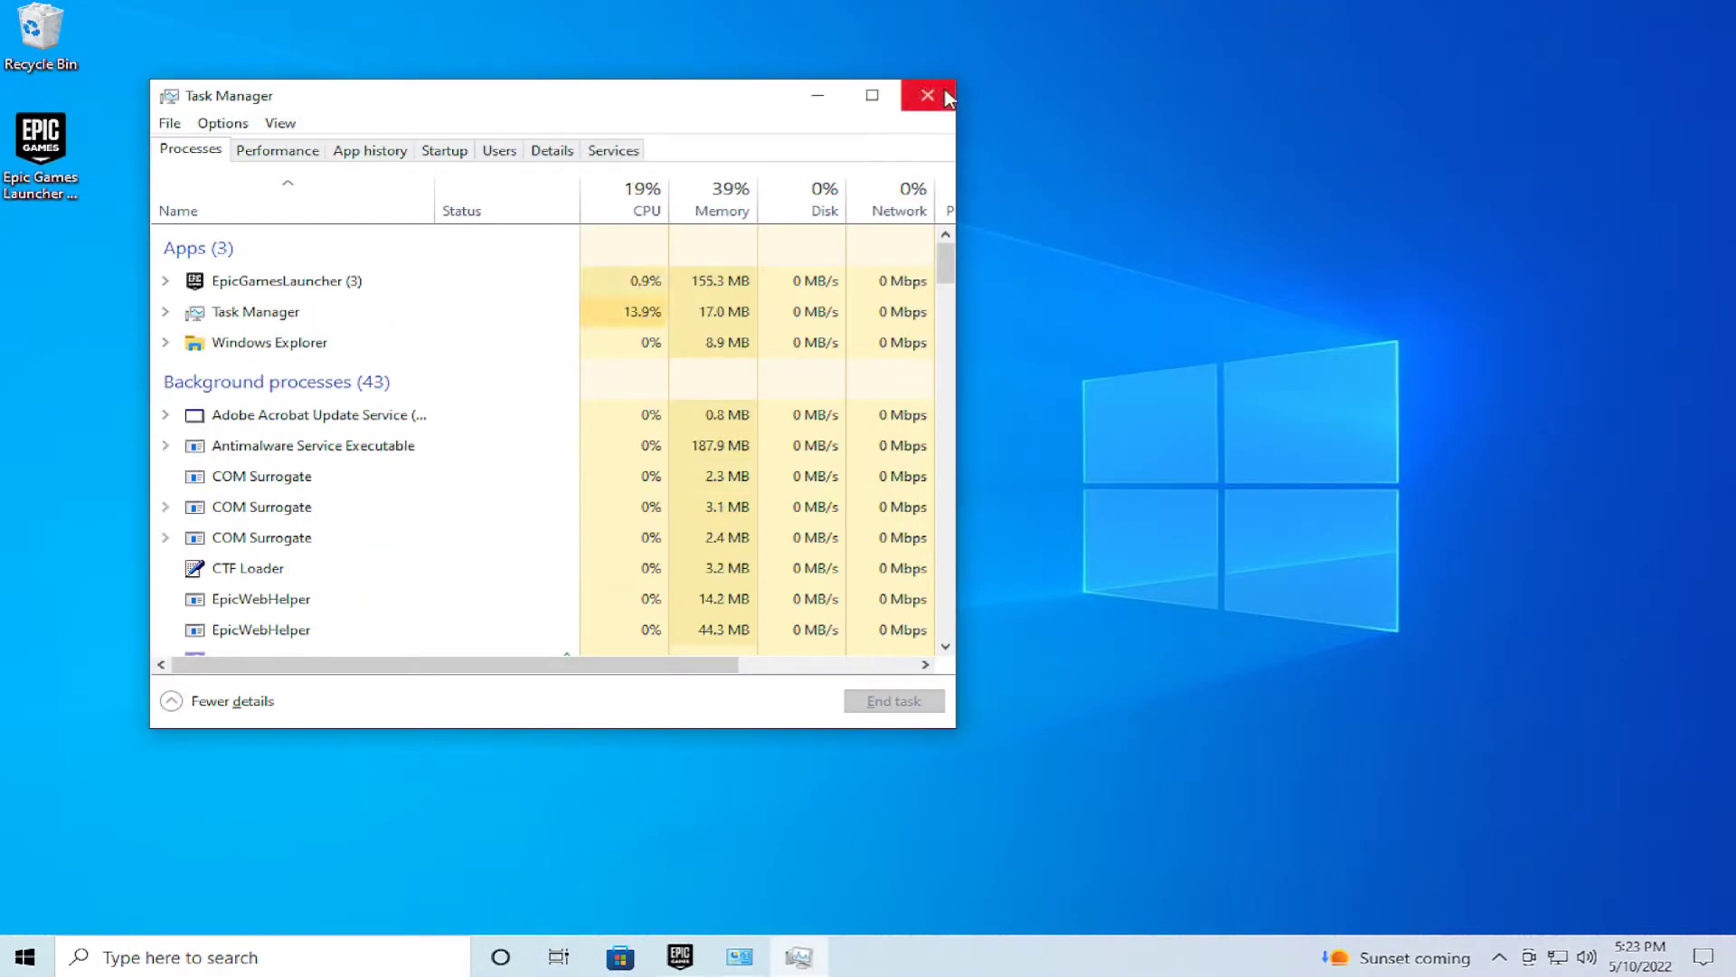
pyautogui.click(928, 95)
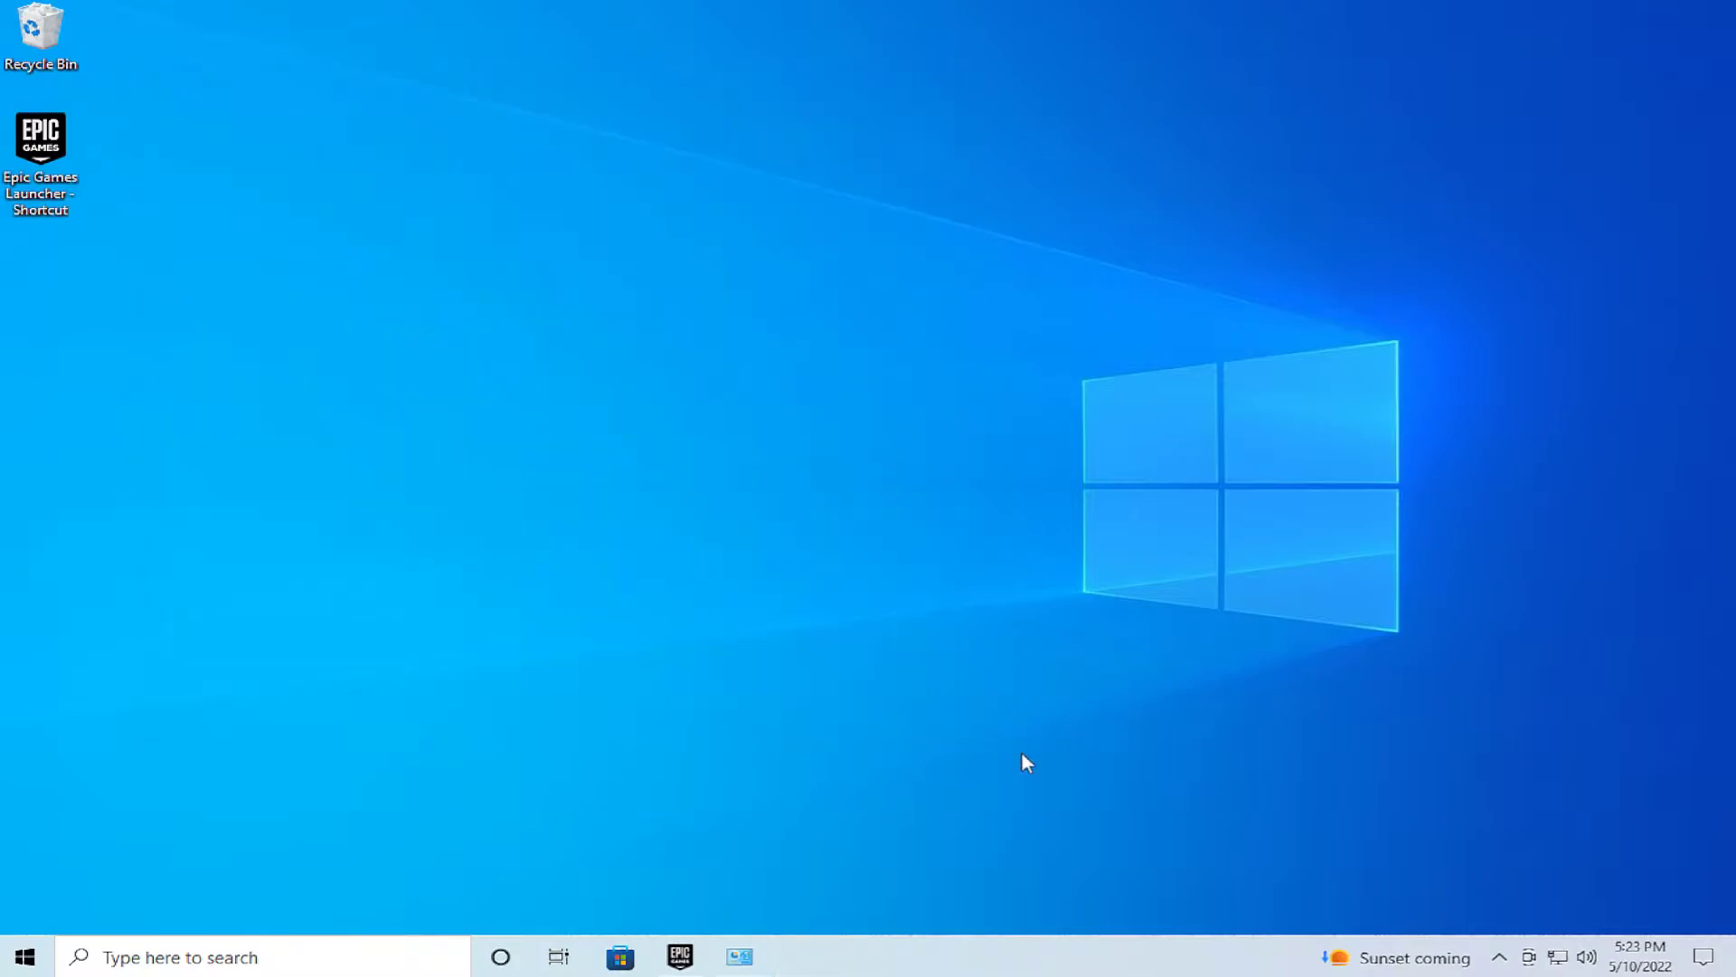
# - Reopen Task Manager from the taskbar in More details view and select EpicGamesLauncher
pyautogui.rightClick(1008, 959)
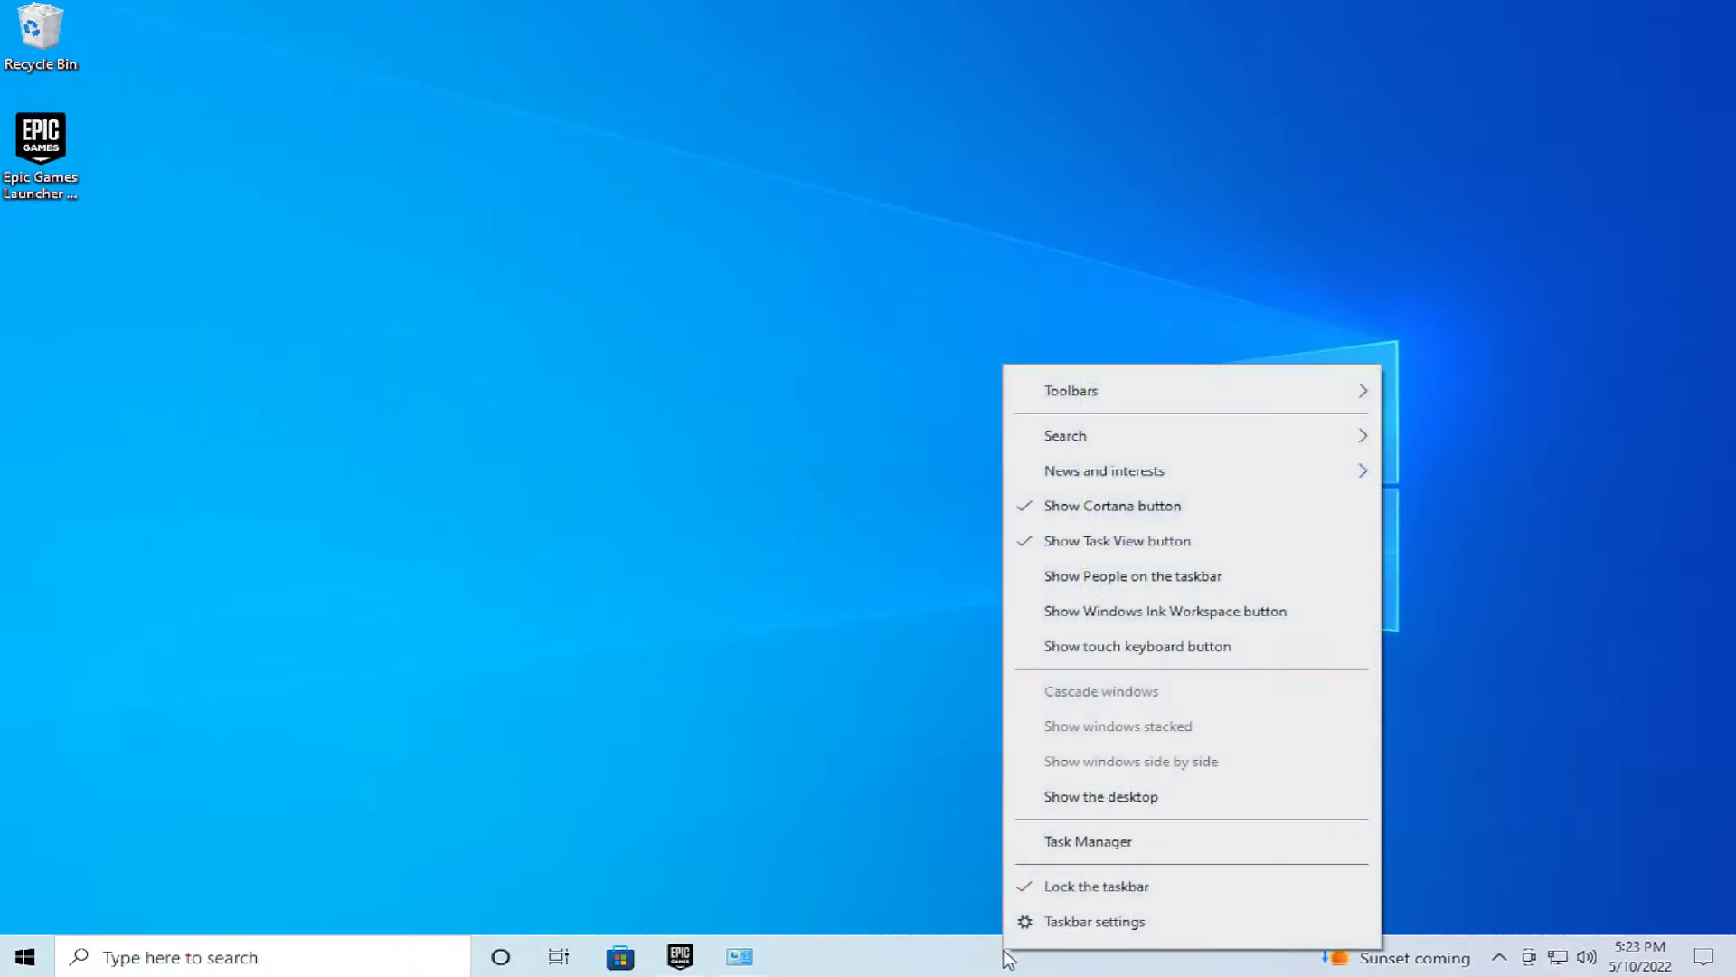
pyautogui.click(1062, 844)
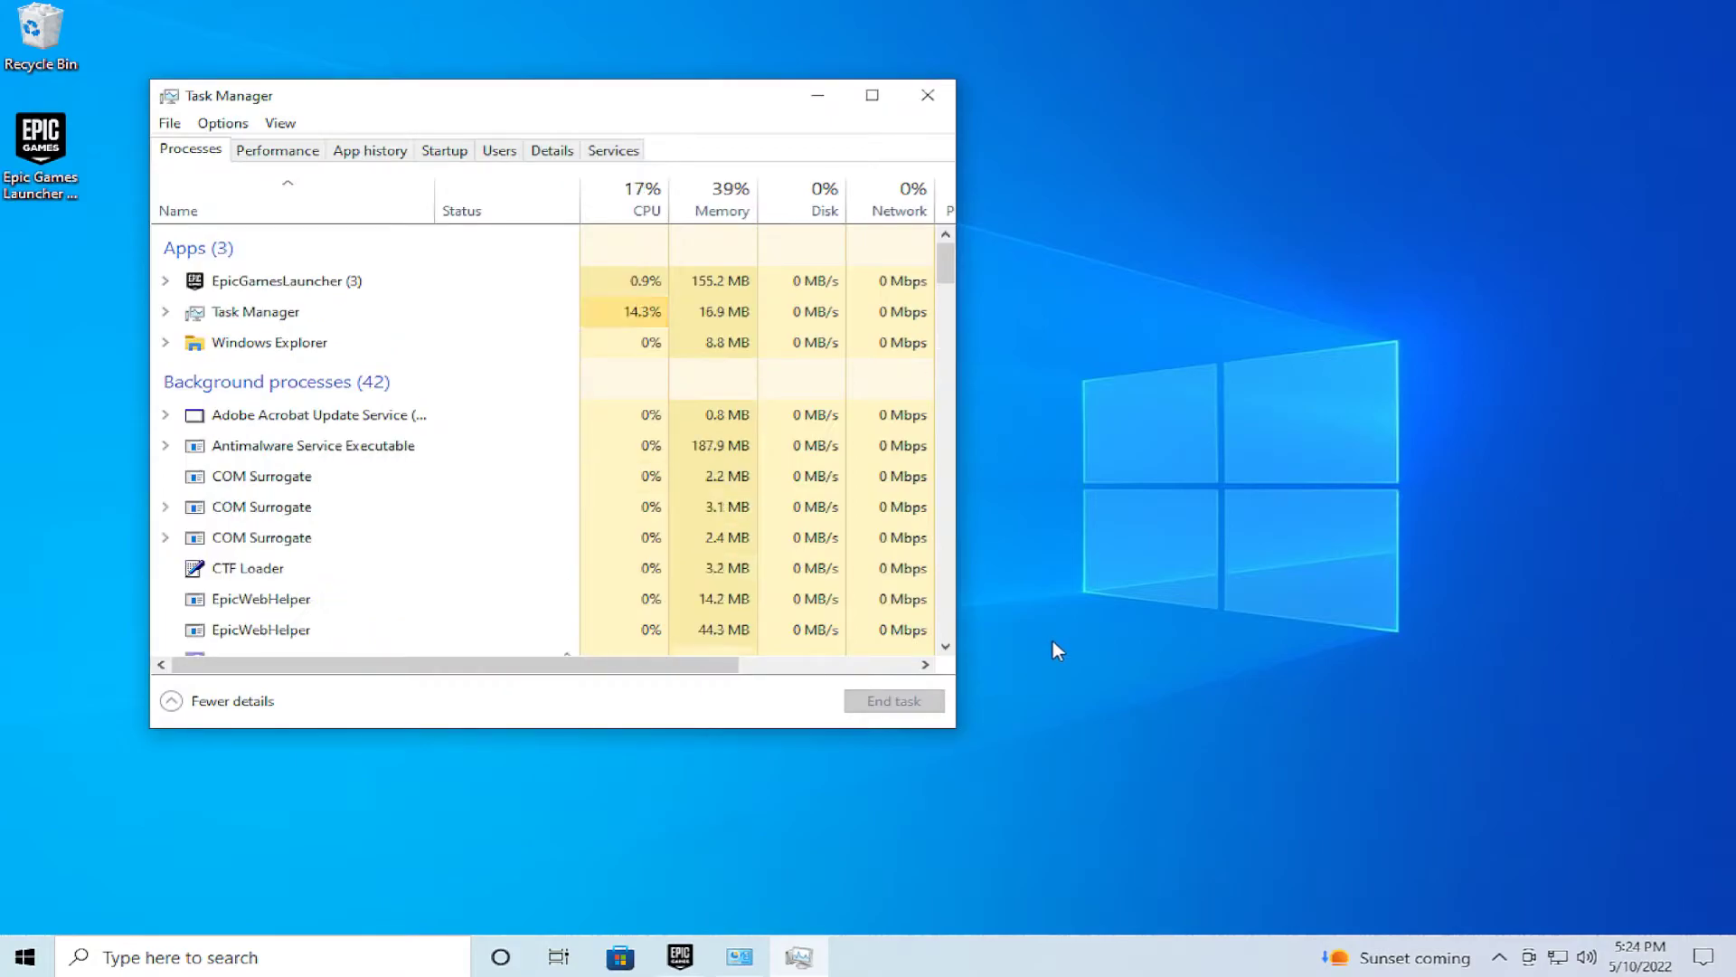
pyautogui.click(257, 701)
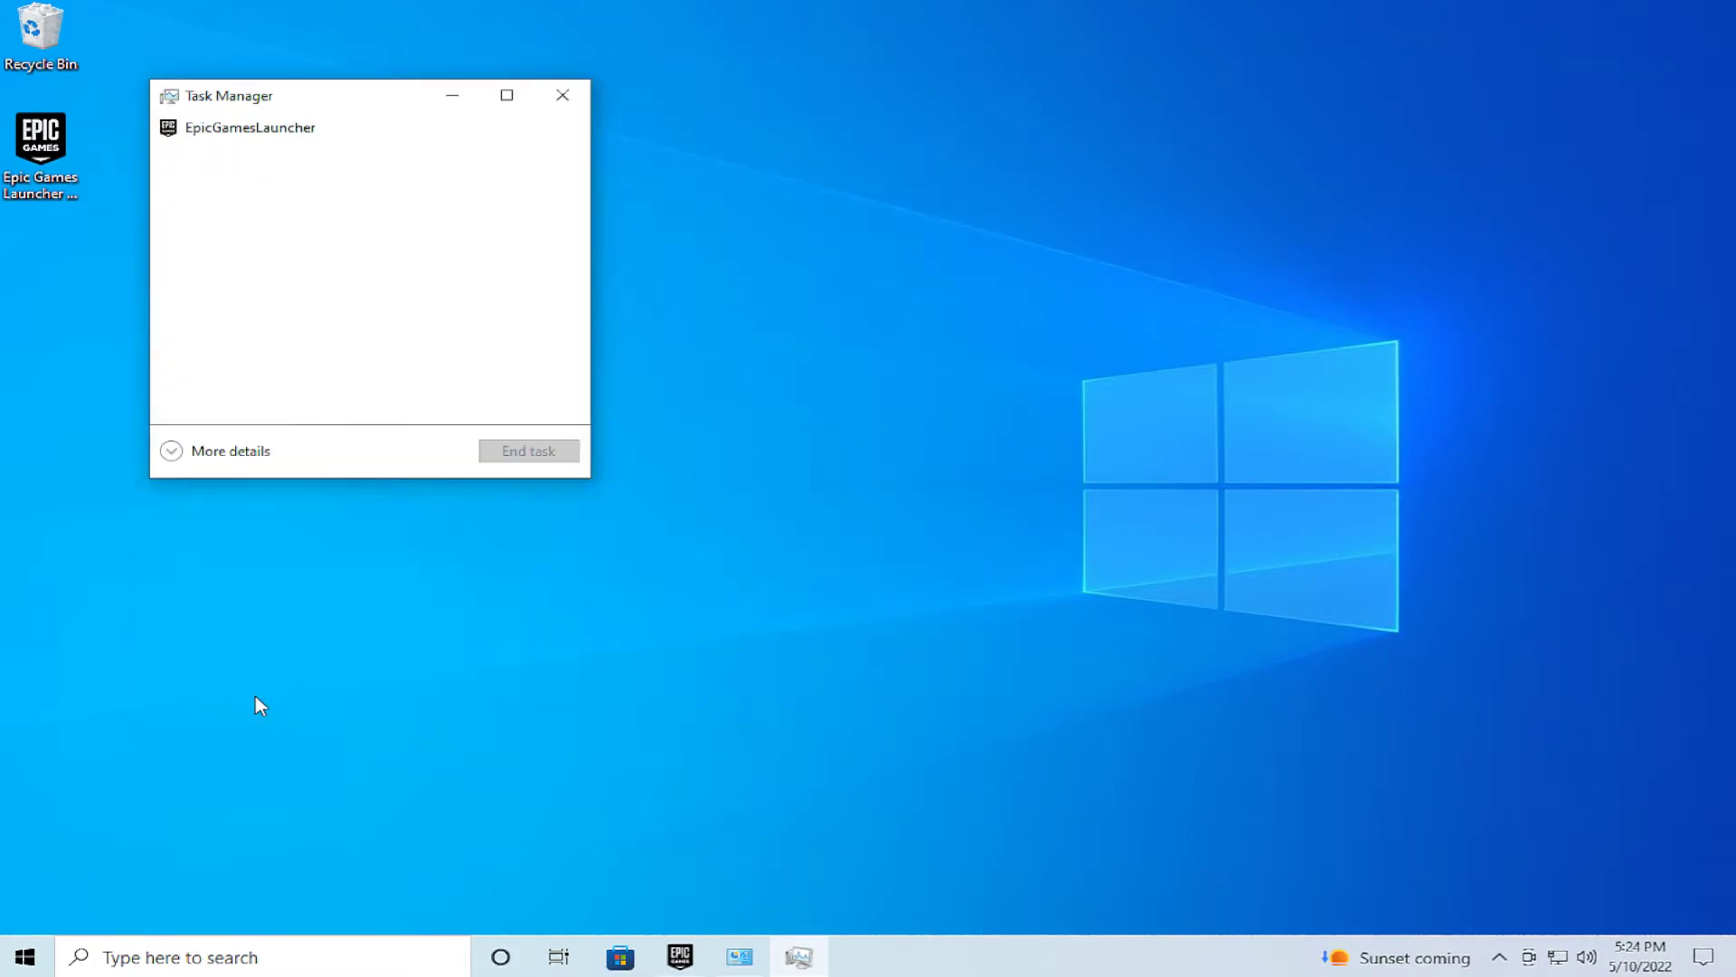
pyautogui.click(244, 456)
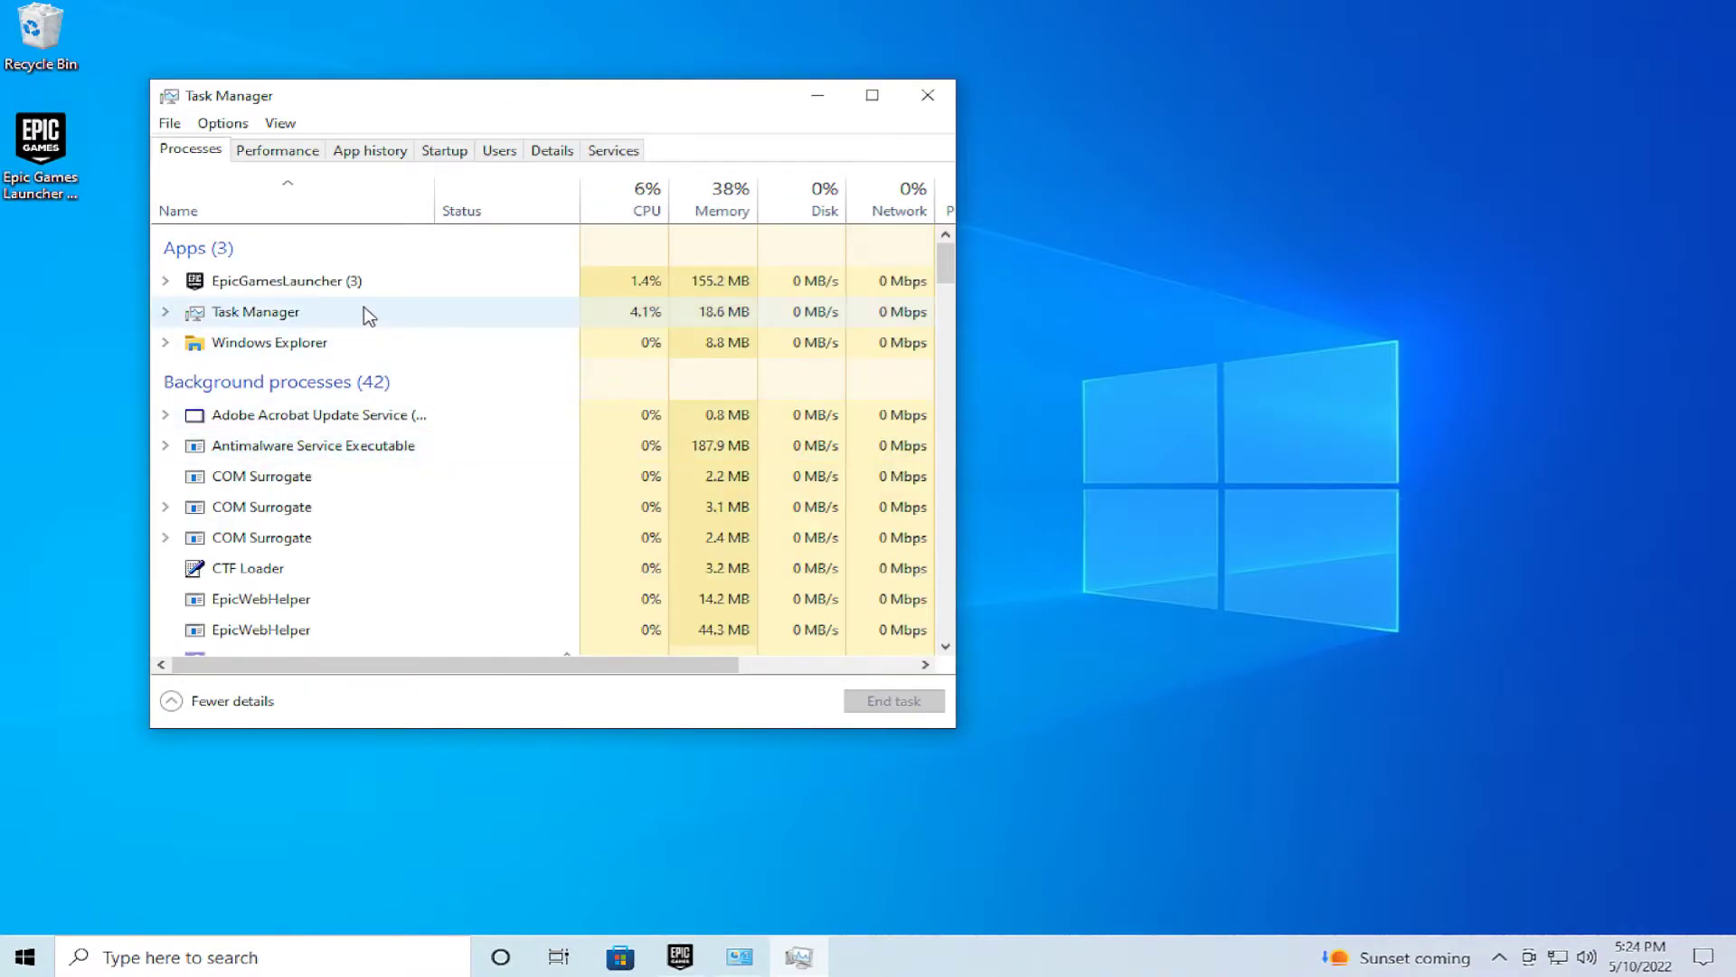
pyautogui.click(332, 284)
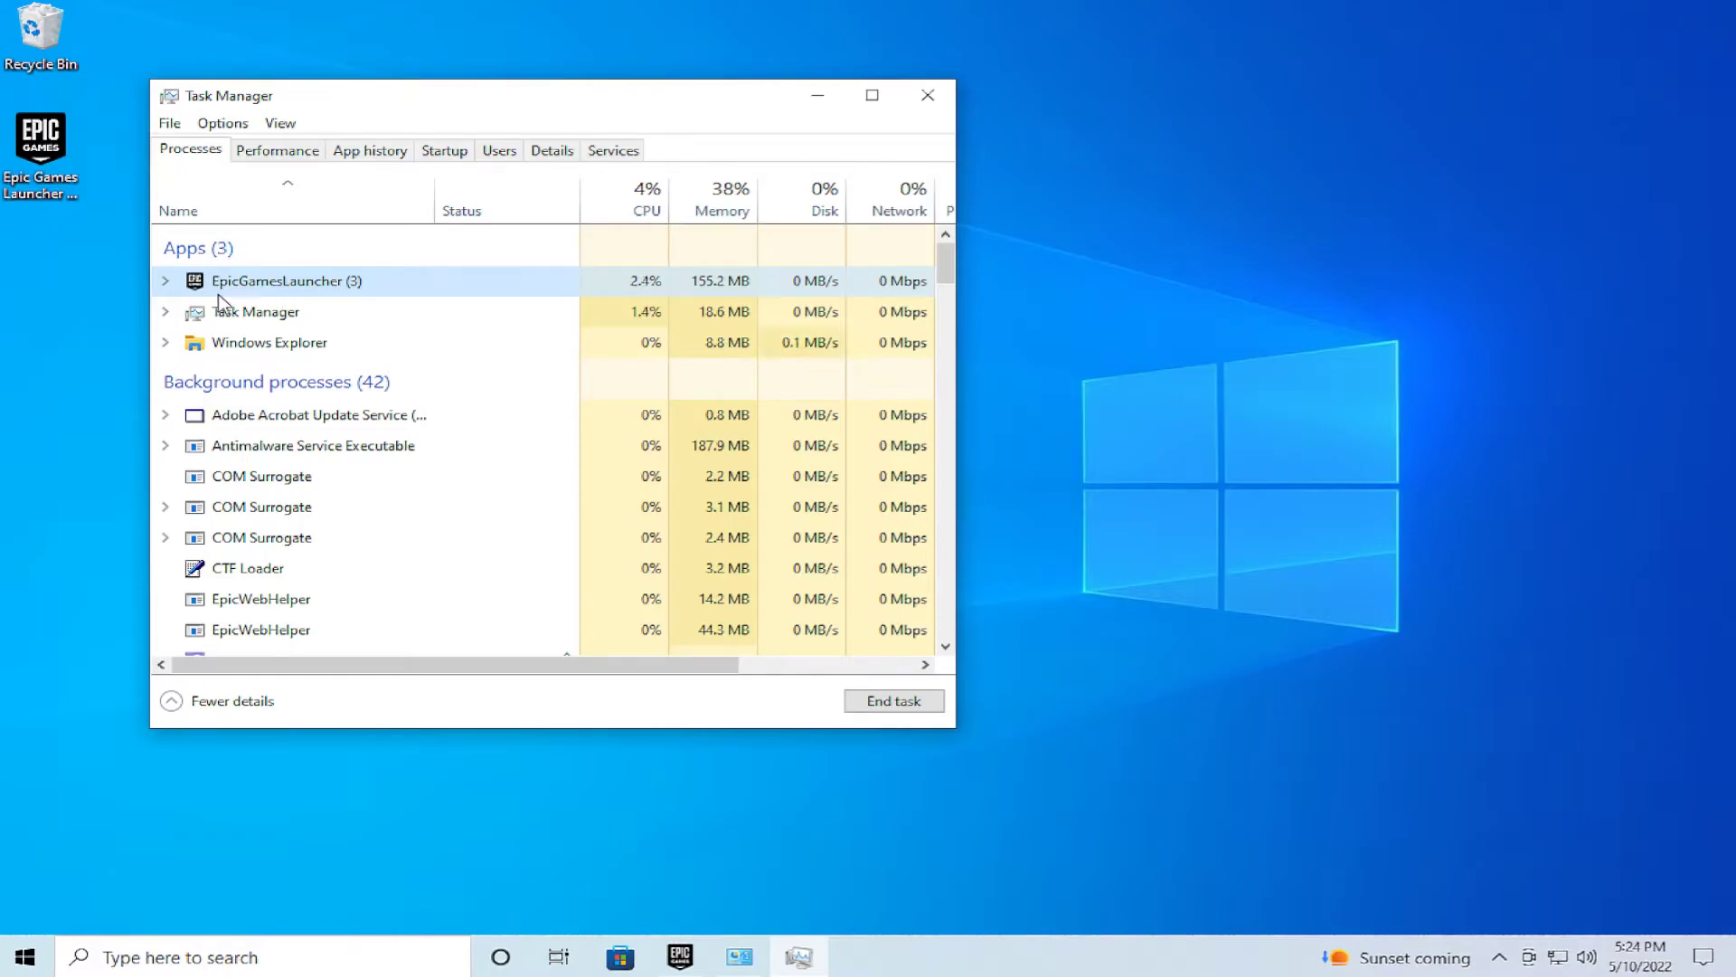
# - End the EpicGamesLauncher task, leaving only Task Manager and Windows Explorer under Apps
pyautogui.rightClick(315, 292)
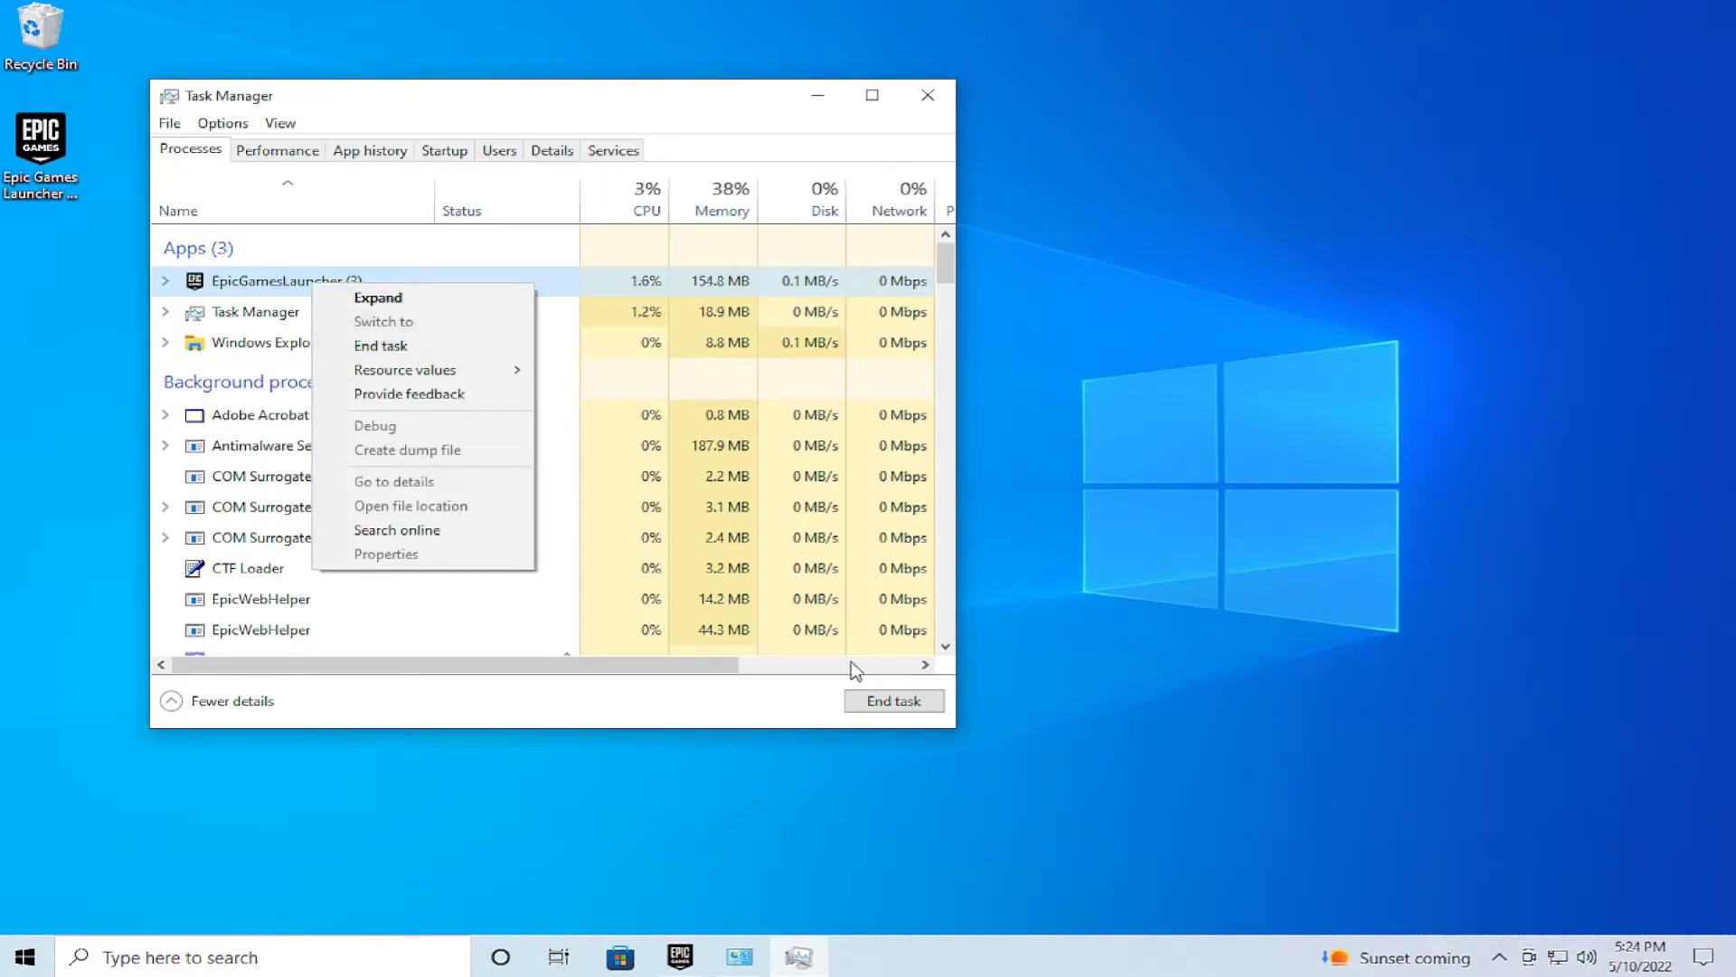
pyautogui.click(889, 709)
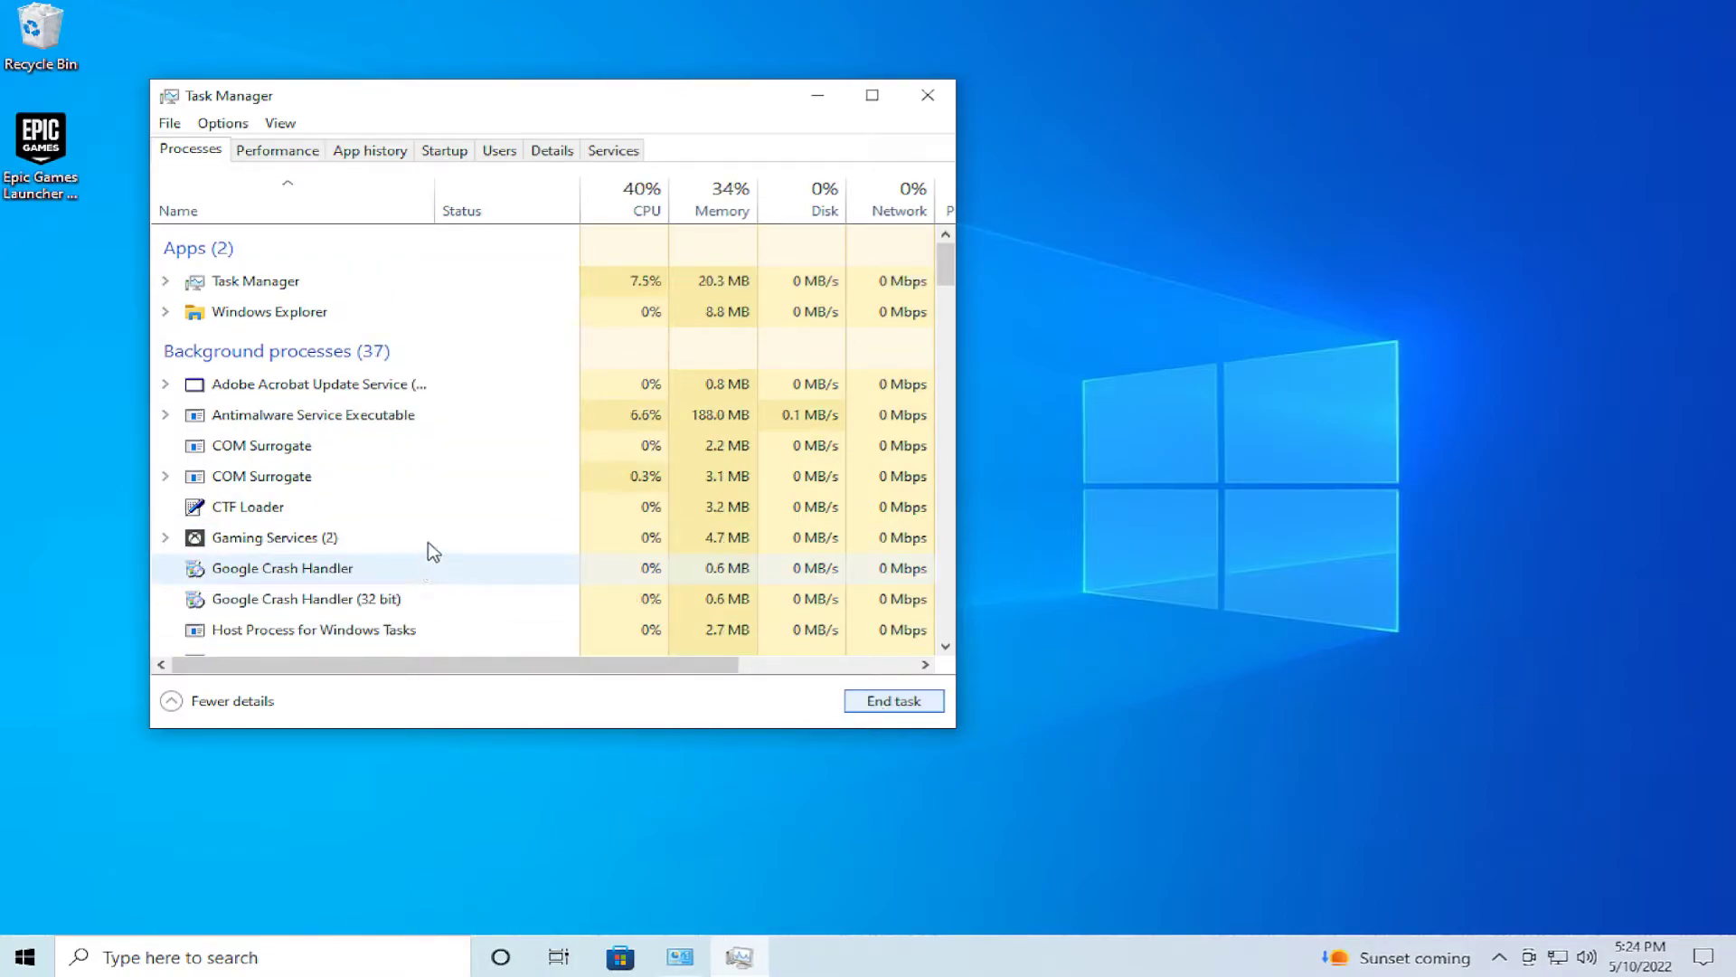
pyautogui.click(437, 509)
pyautogui.scroll(-2, 438, 517)
pyautogui.scroll(-4, 439, 517)
pyautogui.scroll(-5, 438, 509)
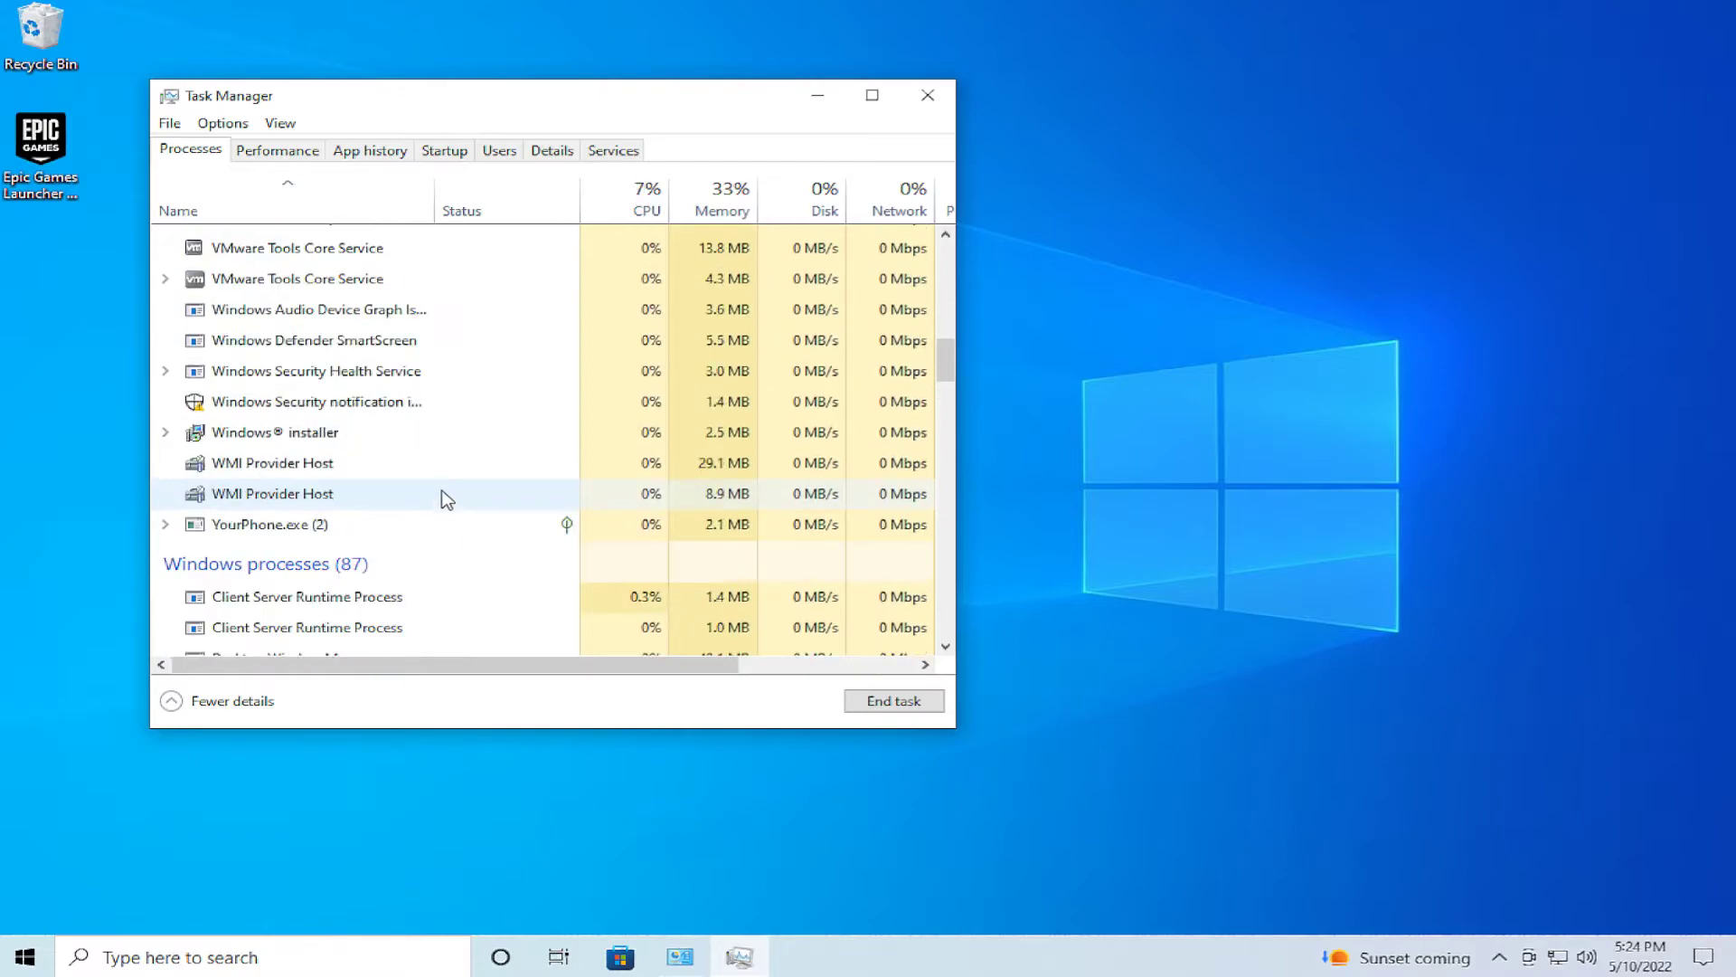
pyautogui.scroll(-5, 437, 505)
pyautogui.scroll(-4, 441, 499)
pyautogui.scroll(-4, 449, 494)
pyautogui.scroll(-5, 448, 494)
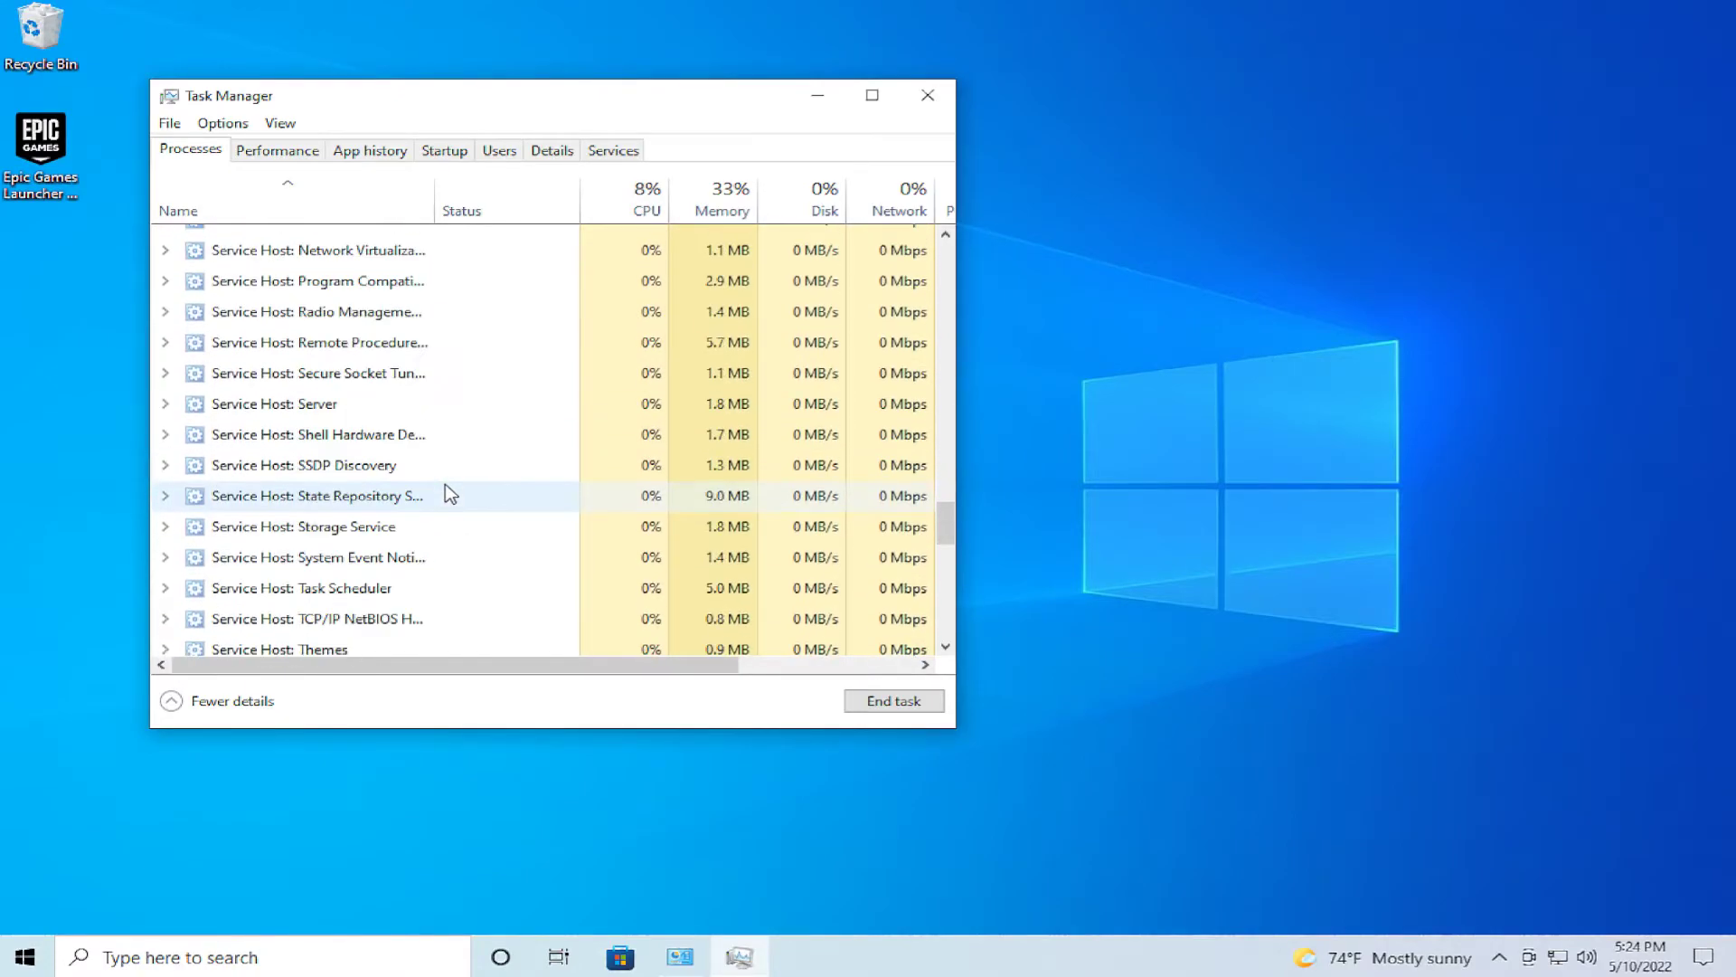
pyautogui.scroll(-5, 450, 494)
pyautogui.scroll(-4, 452, 493)
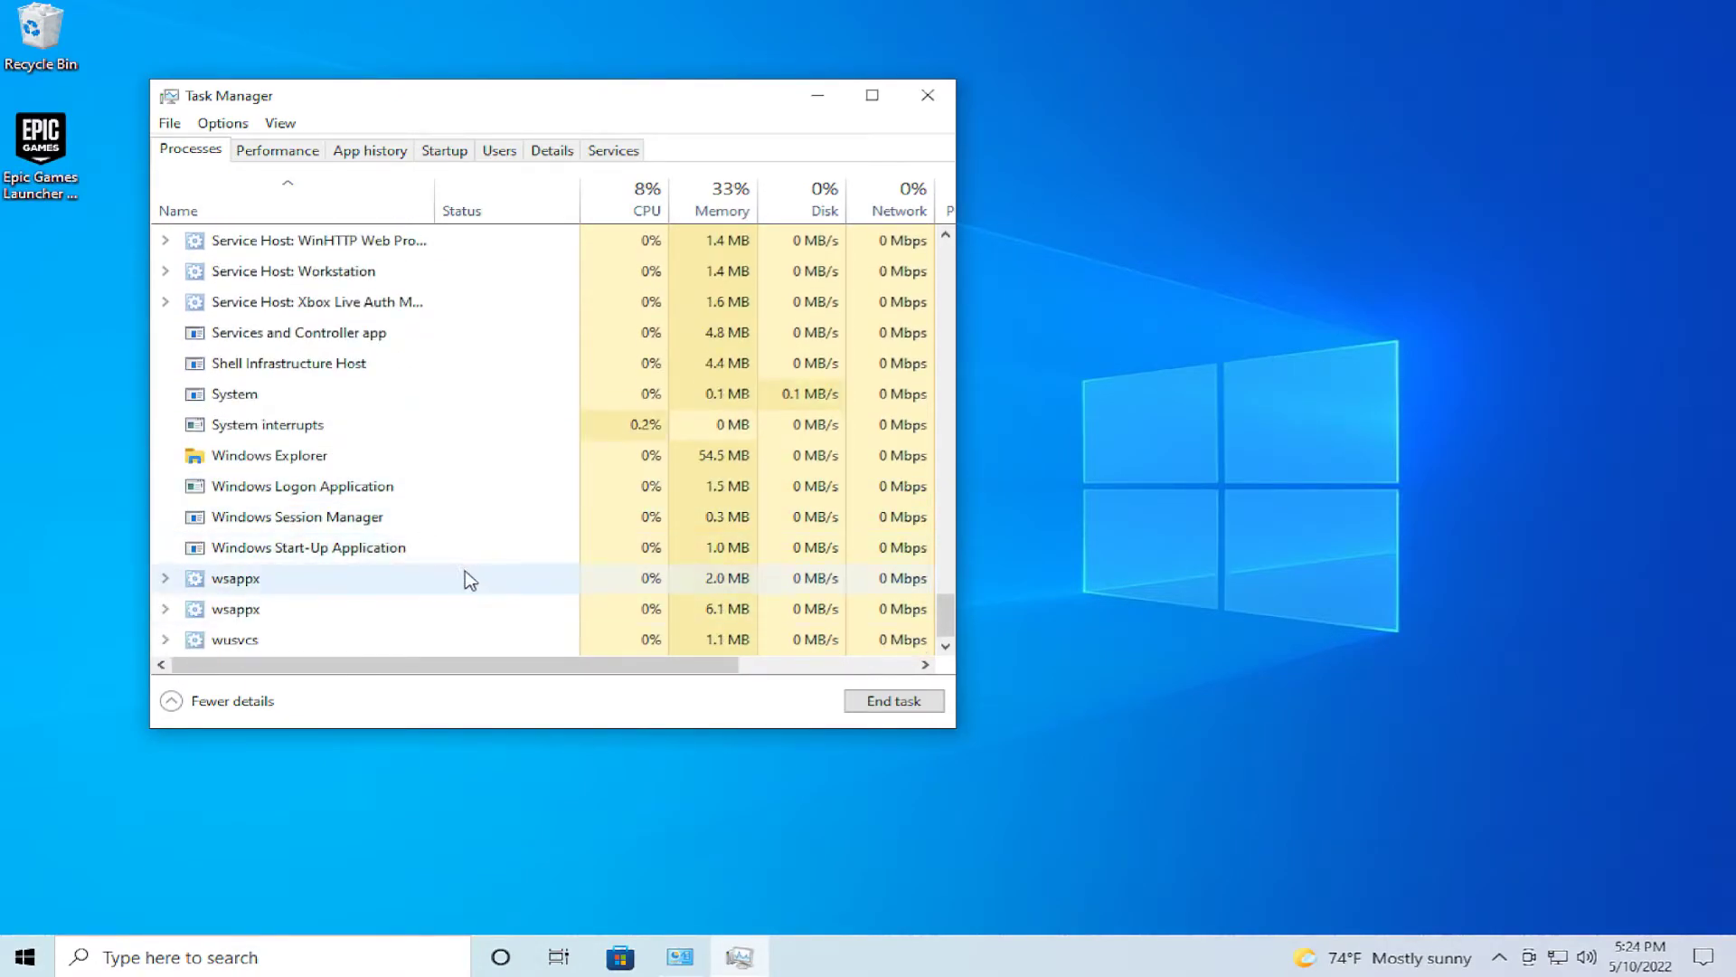
pyautogui.moveTo(944, 642); pyautogui.dragTo(948, 258)
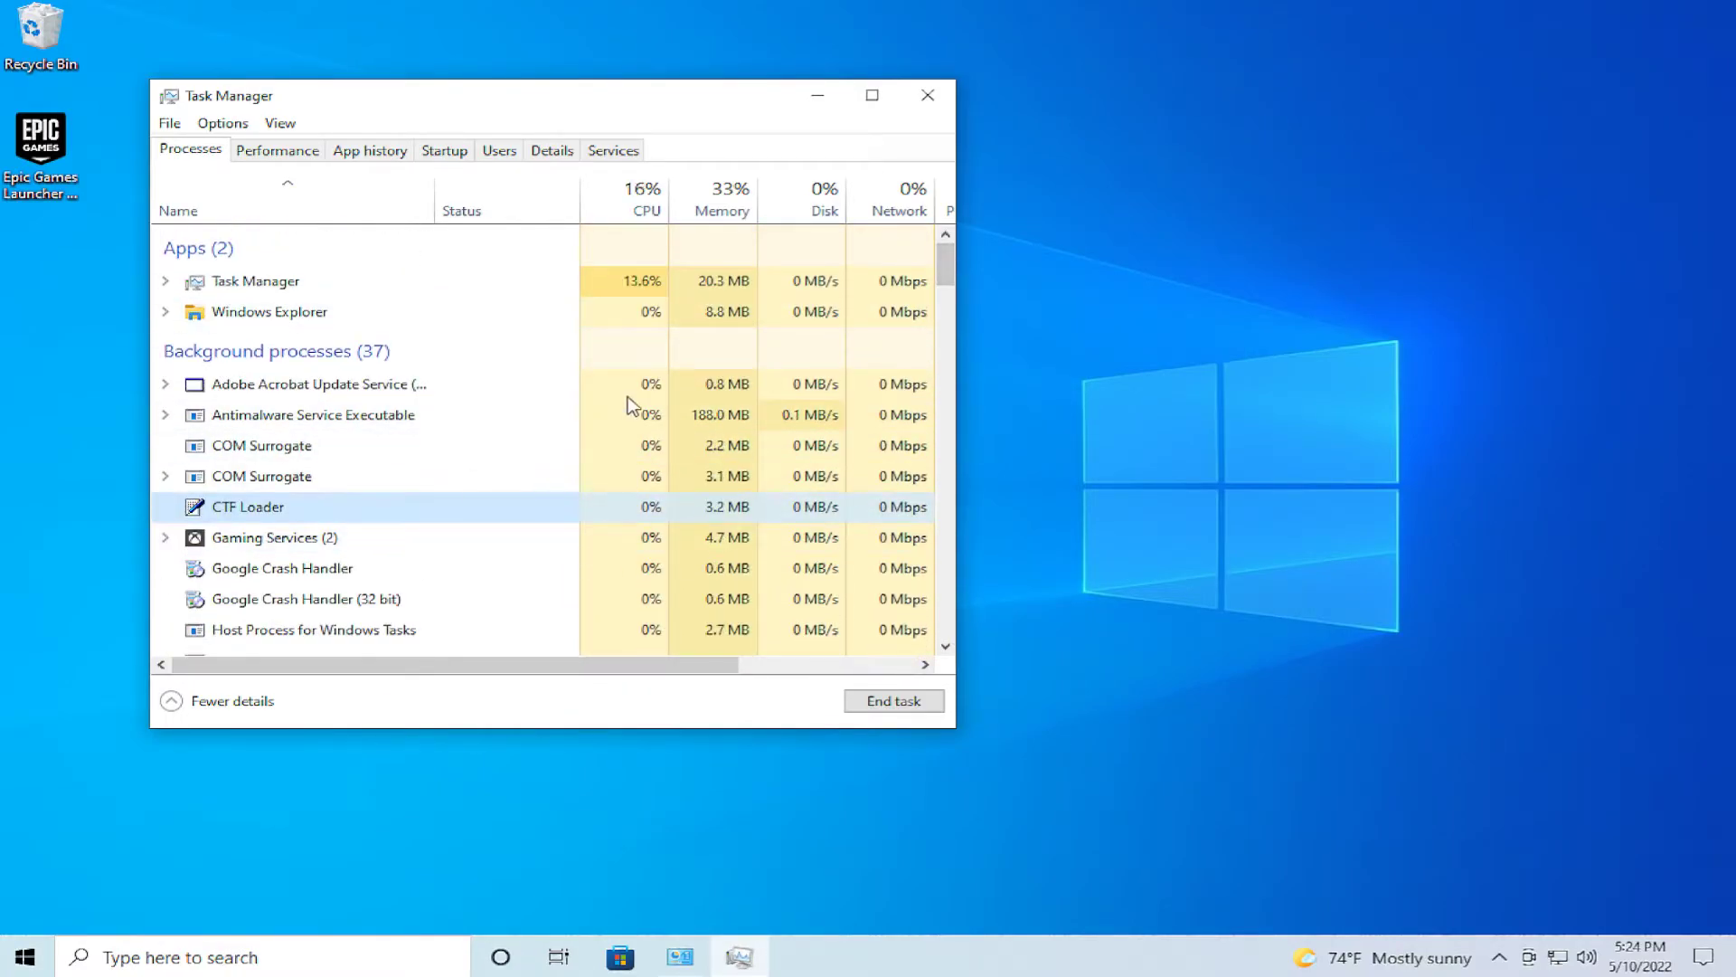
# - Close Task Manager, then uninstall Epic Games Launcher from Programs and Features, confirming Yes
pyautogui.click(928, 96)
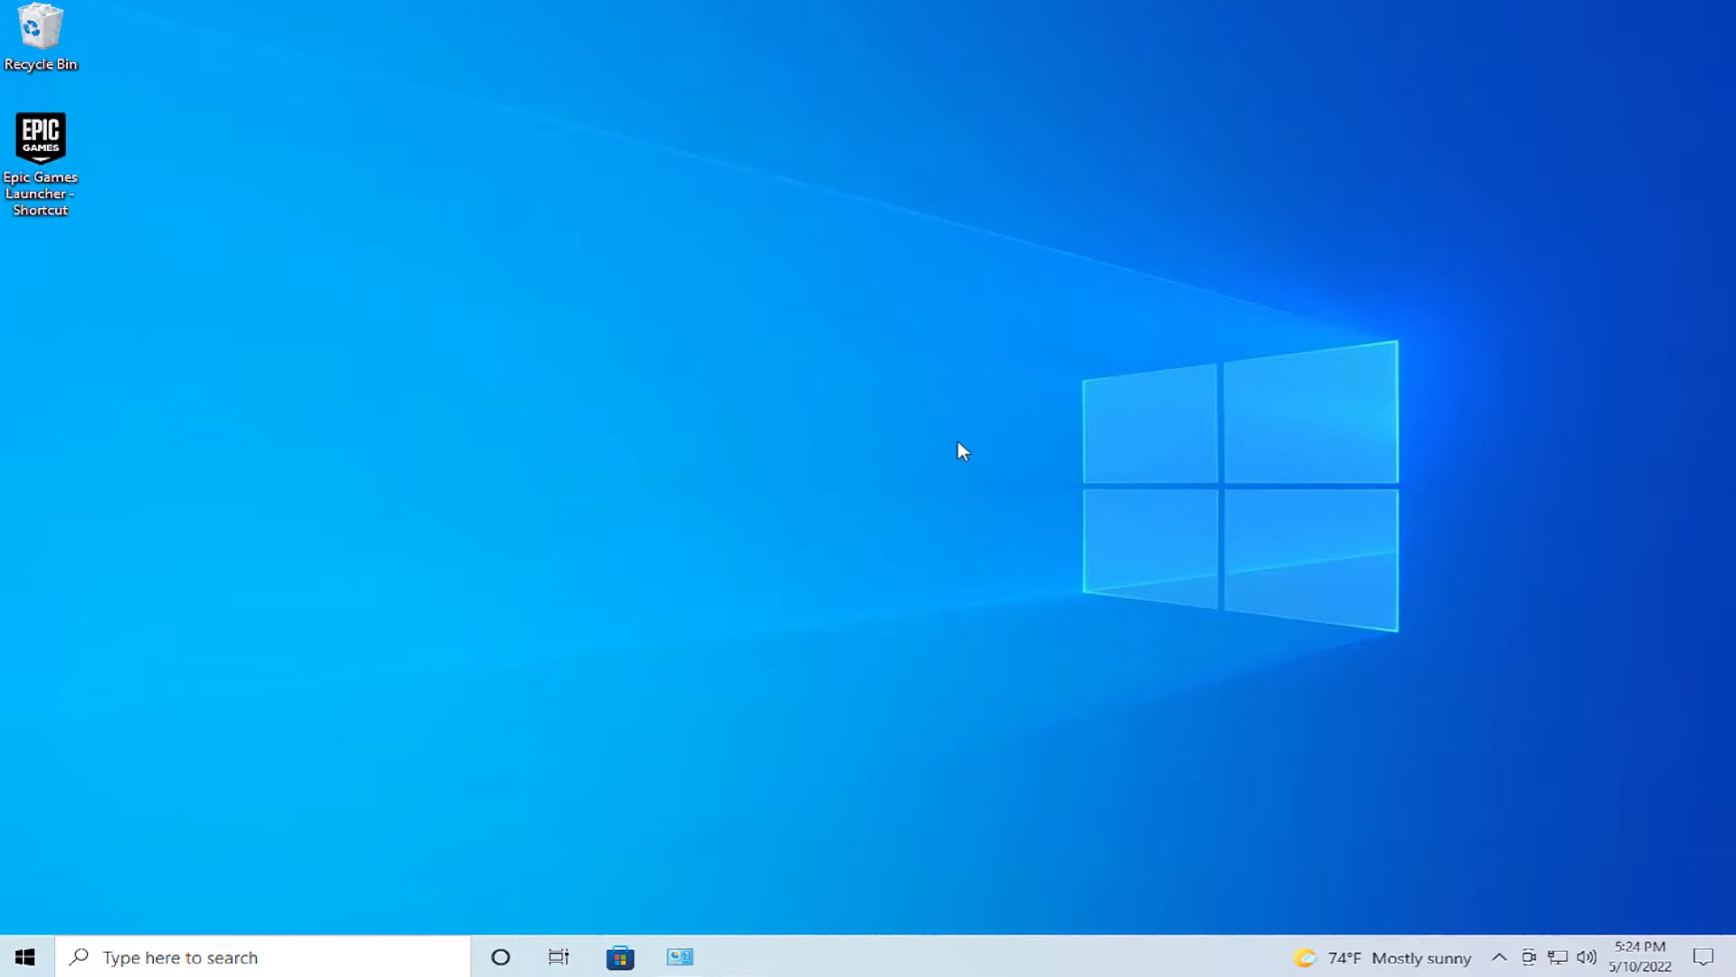
pyautogui.click(706, 954)
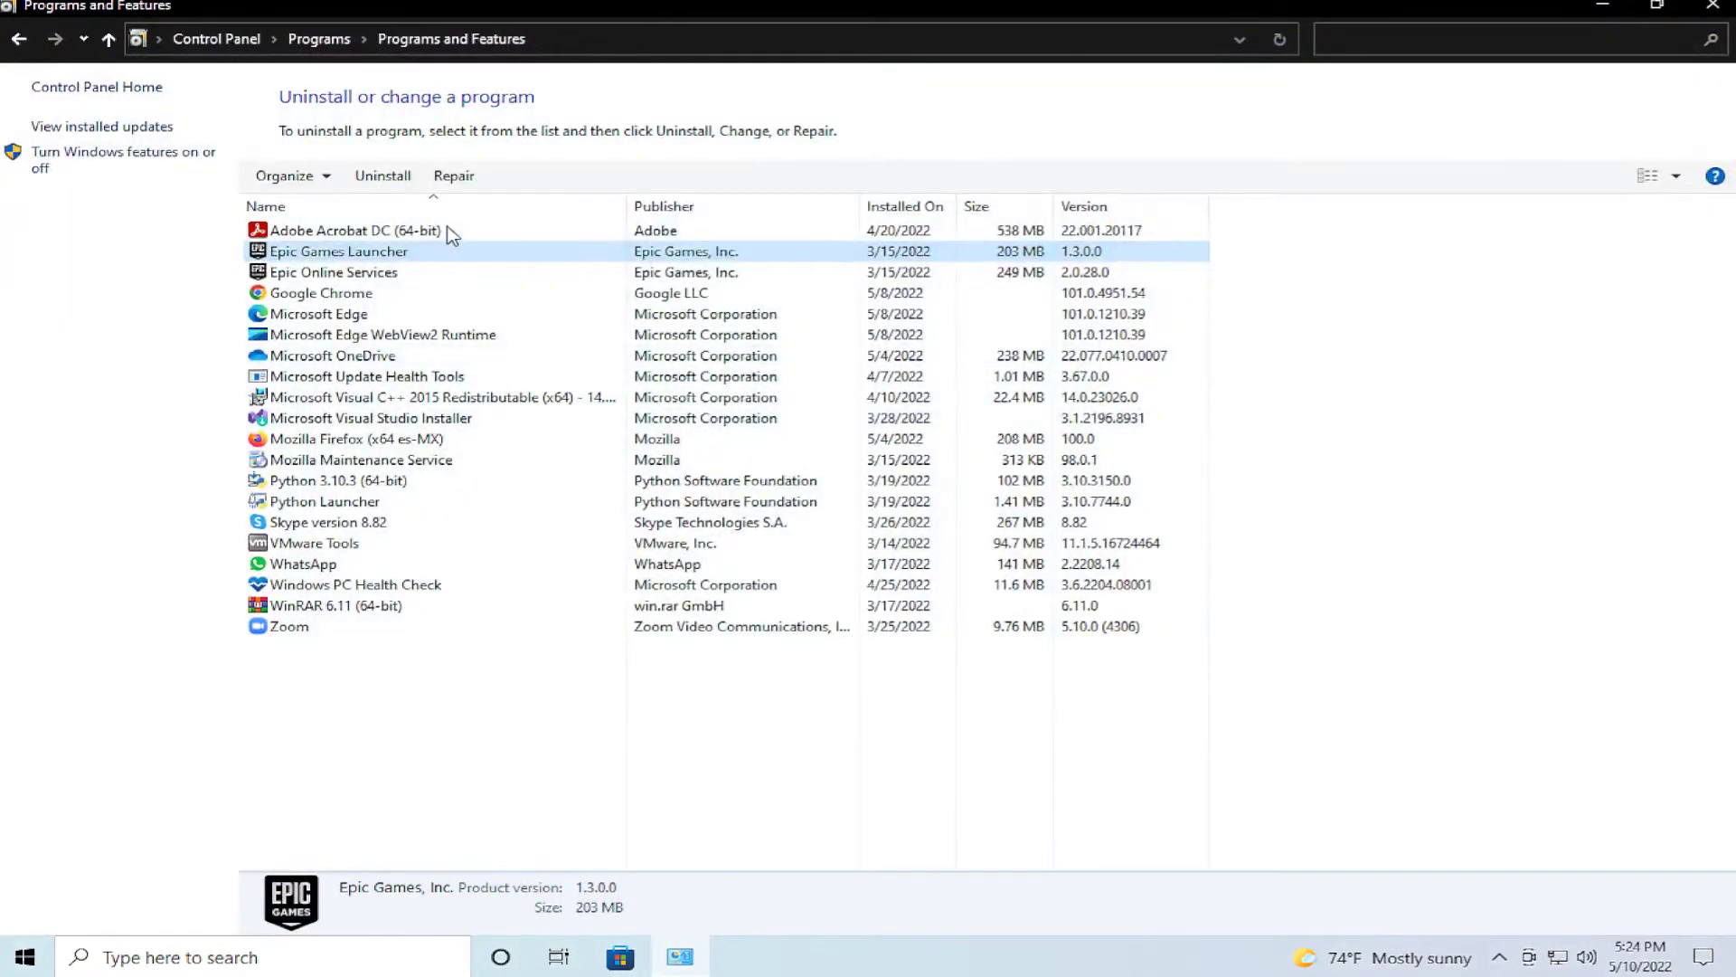
pyautogui.rightClick(411, 259)
pyautogui.click(448, 265)
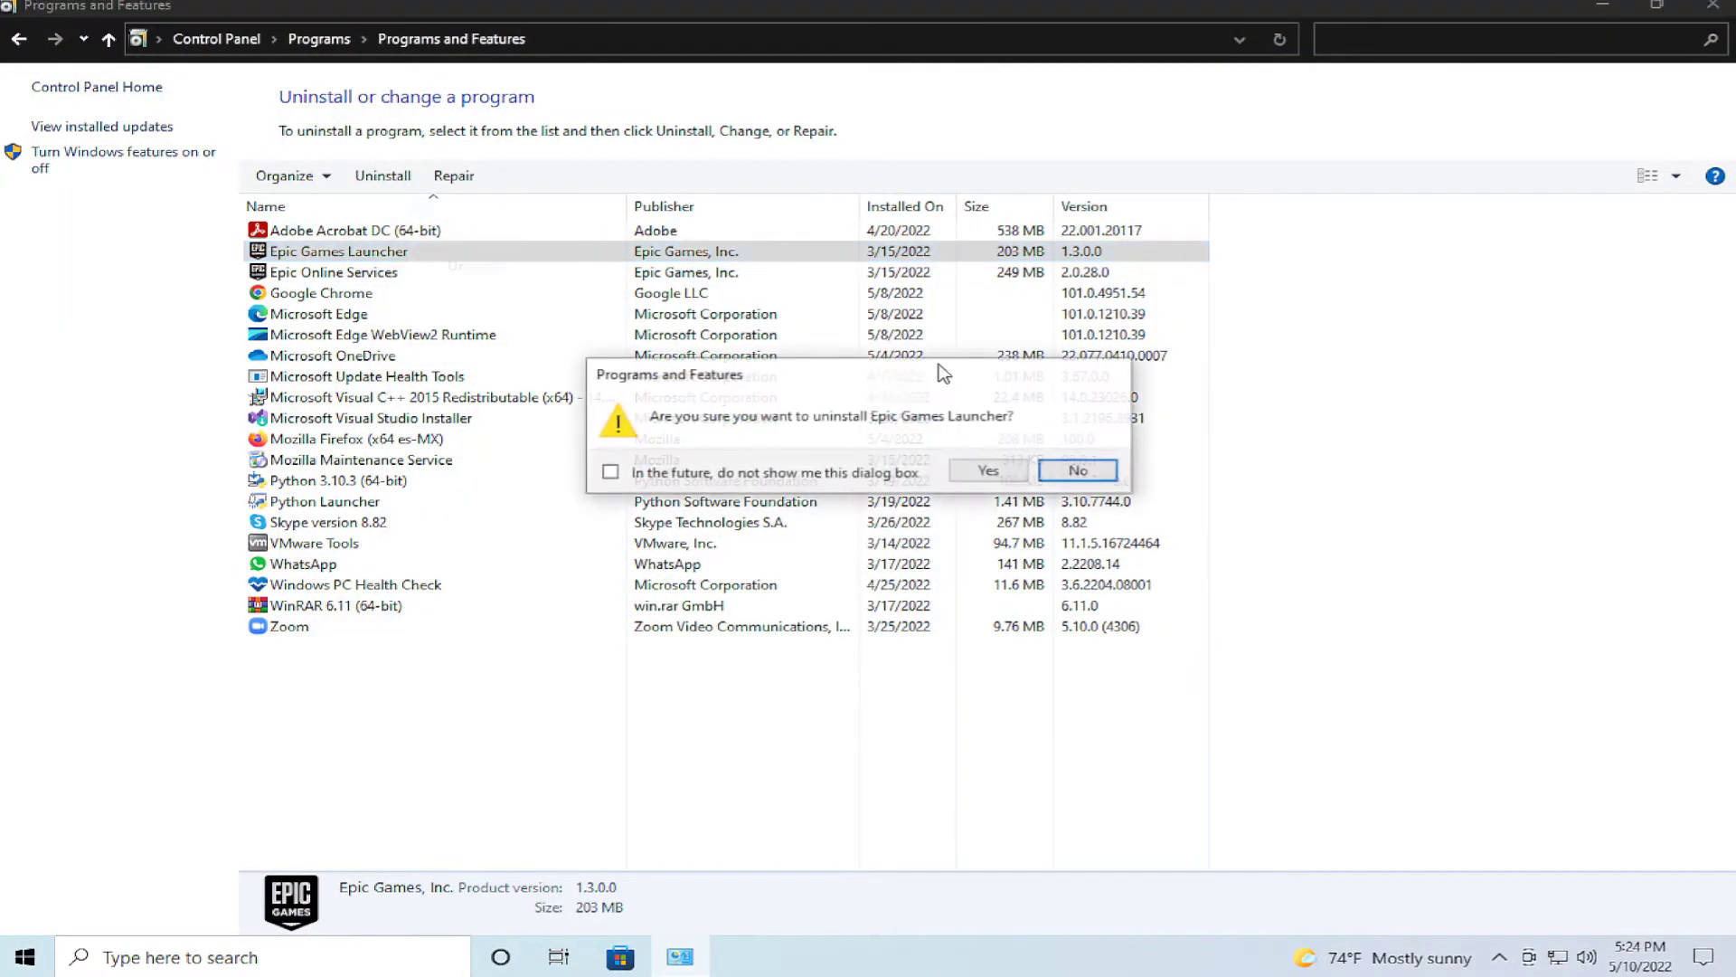
pyautogui.click(988, 471)
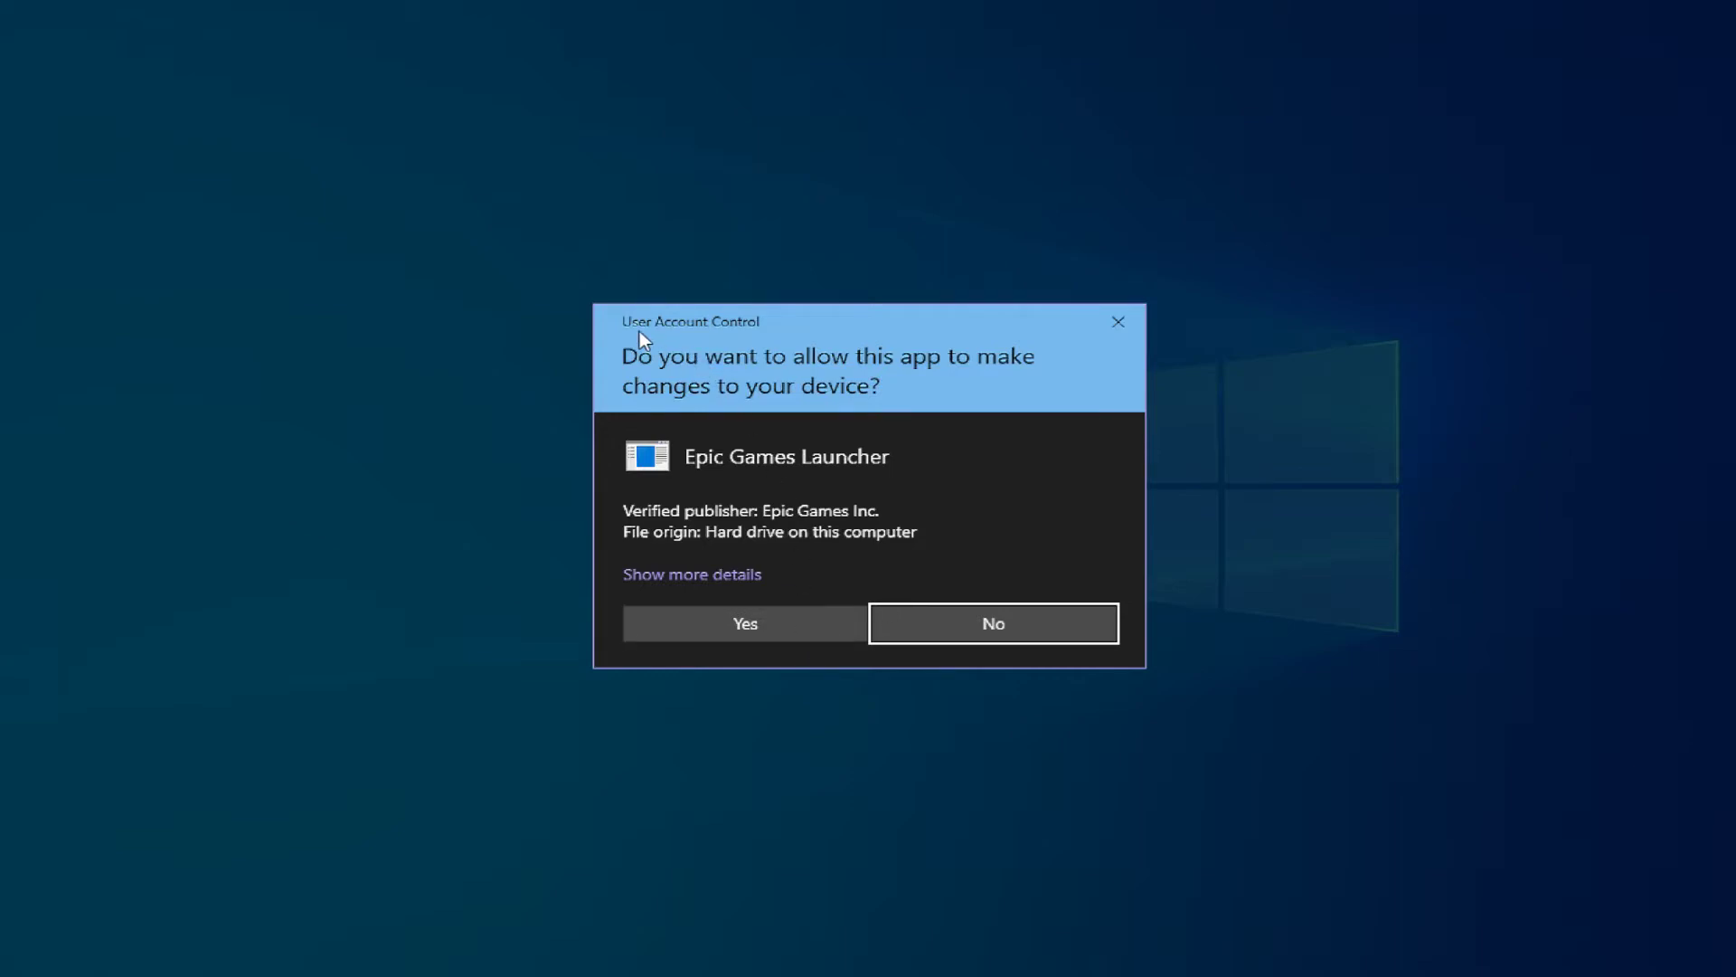
# - Approve the User Account Control prompts for Epic Games Launcher and Epic Online Services
pyautogui.click(789, 635)
pyautogui.click(795, 621)
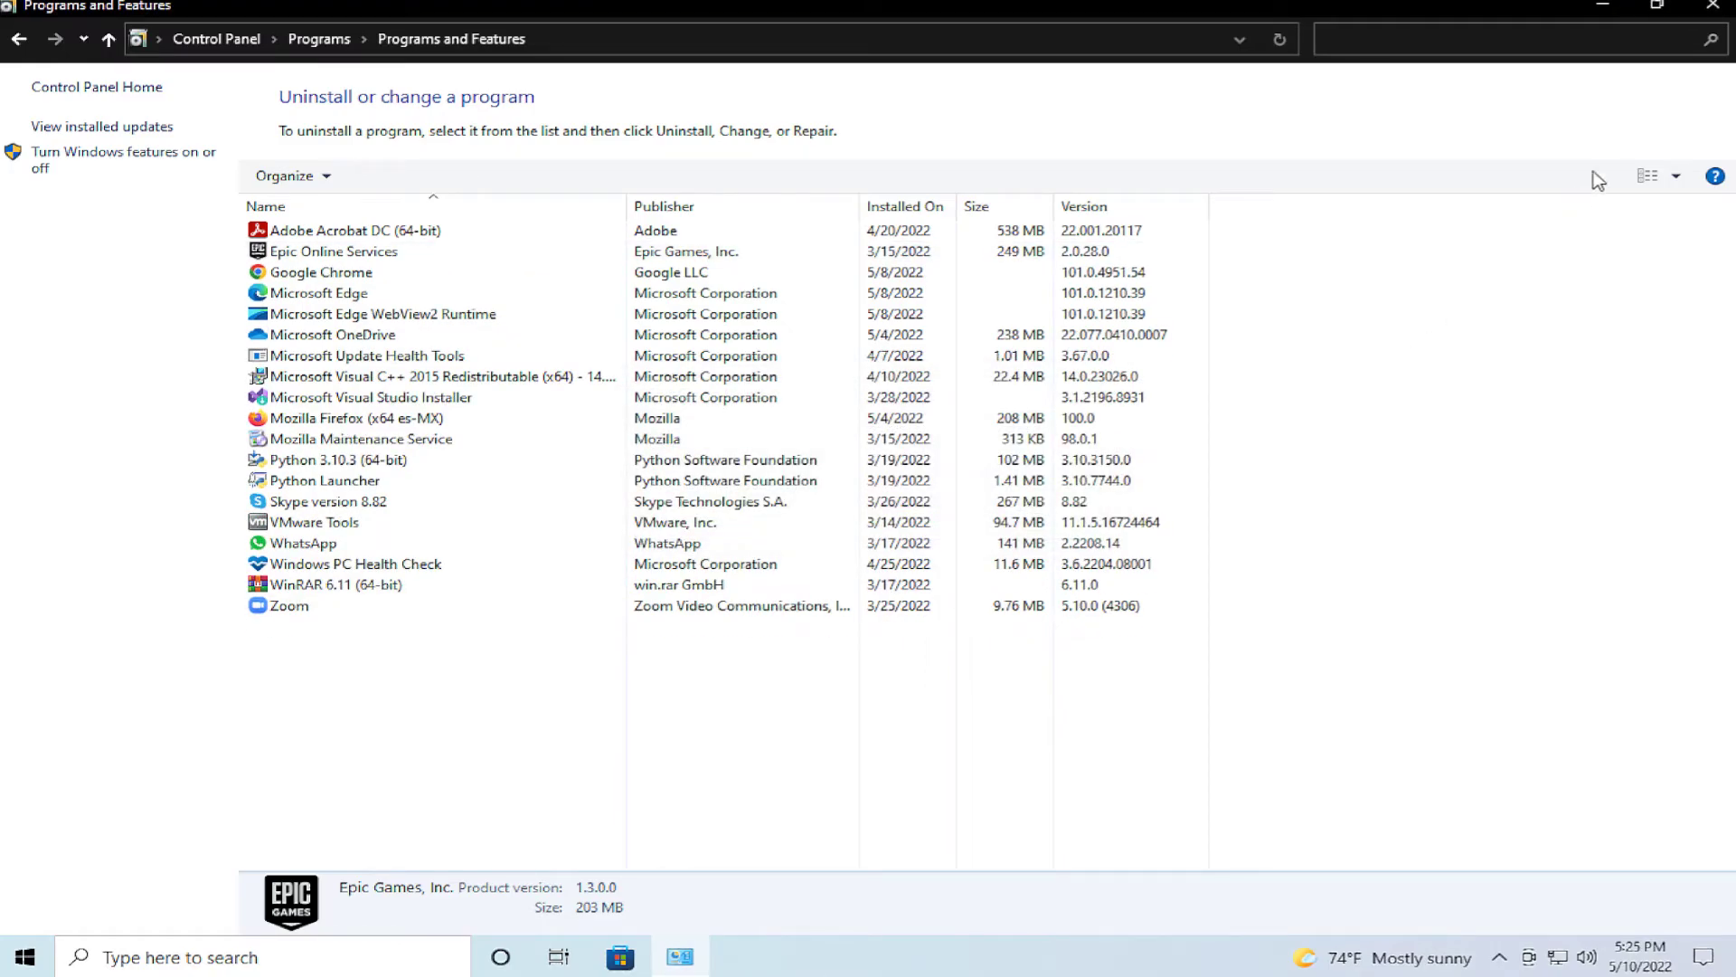
# - Close the Programs and Features window to reveal the desktop
pyautogui.click(1712, 9)
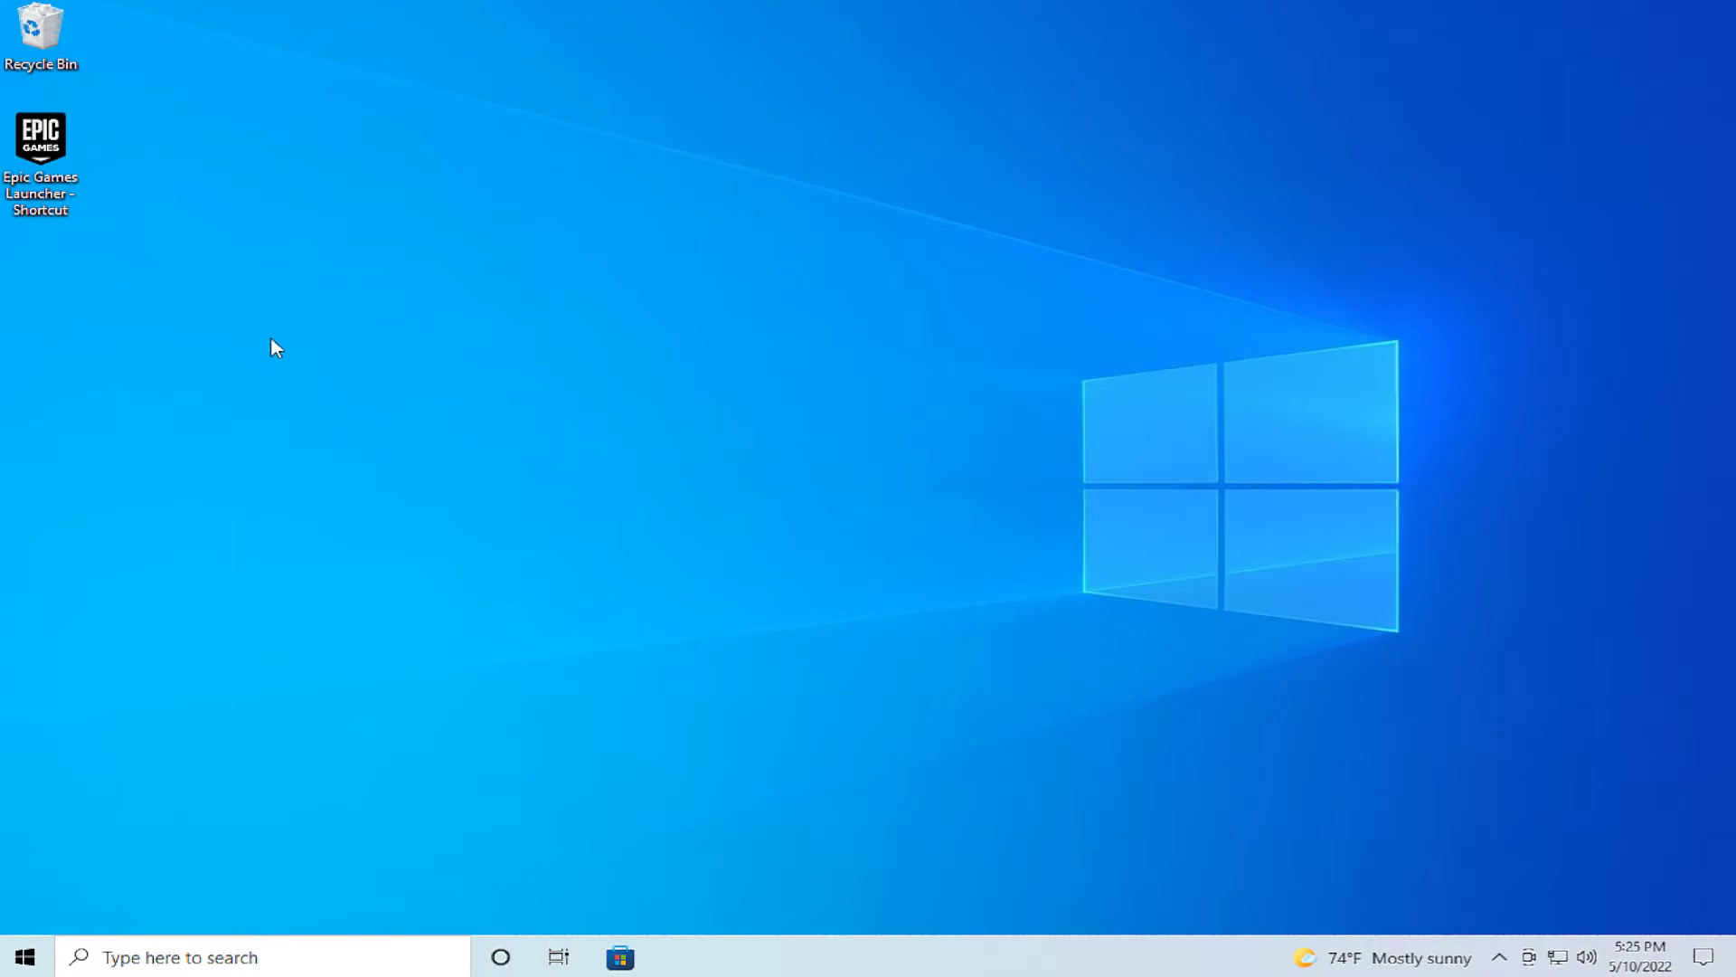
# - Restart the computer using the Start menu's Power options
pyautogui.click(35, 952)
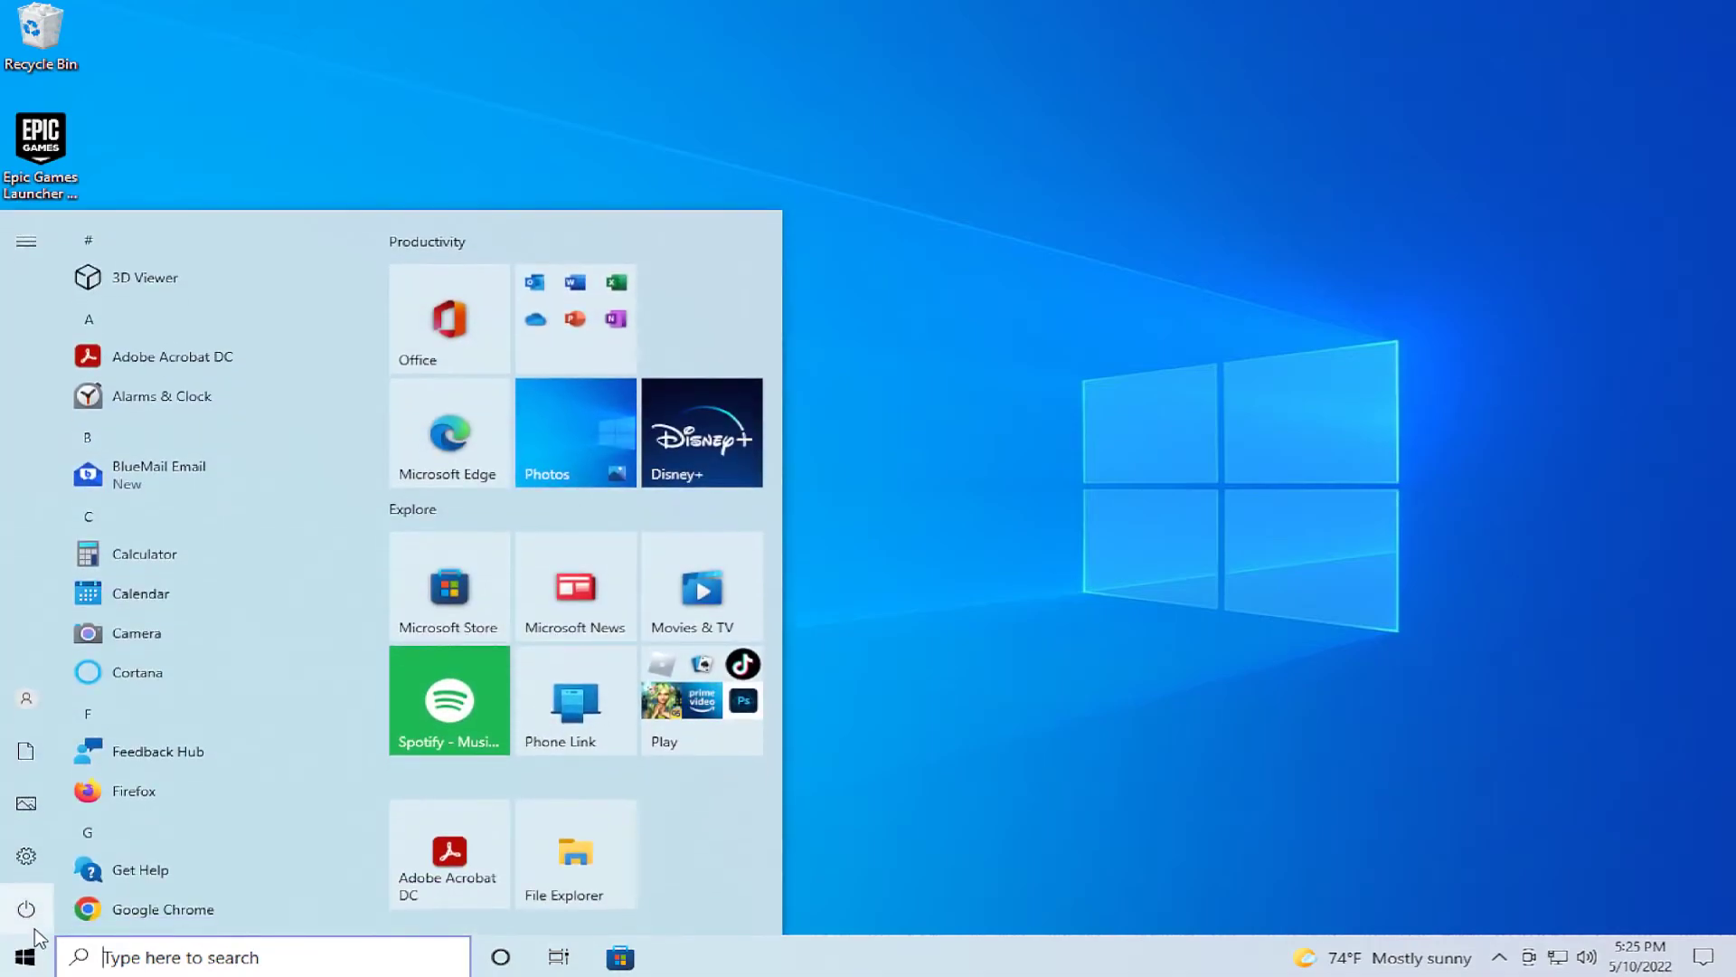
pyautogui.click(28, 911)
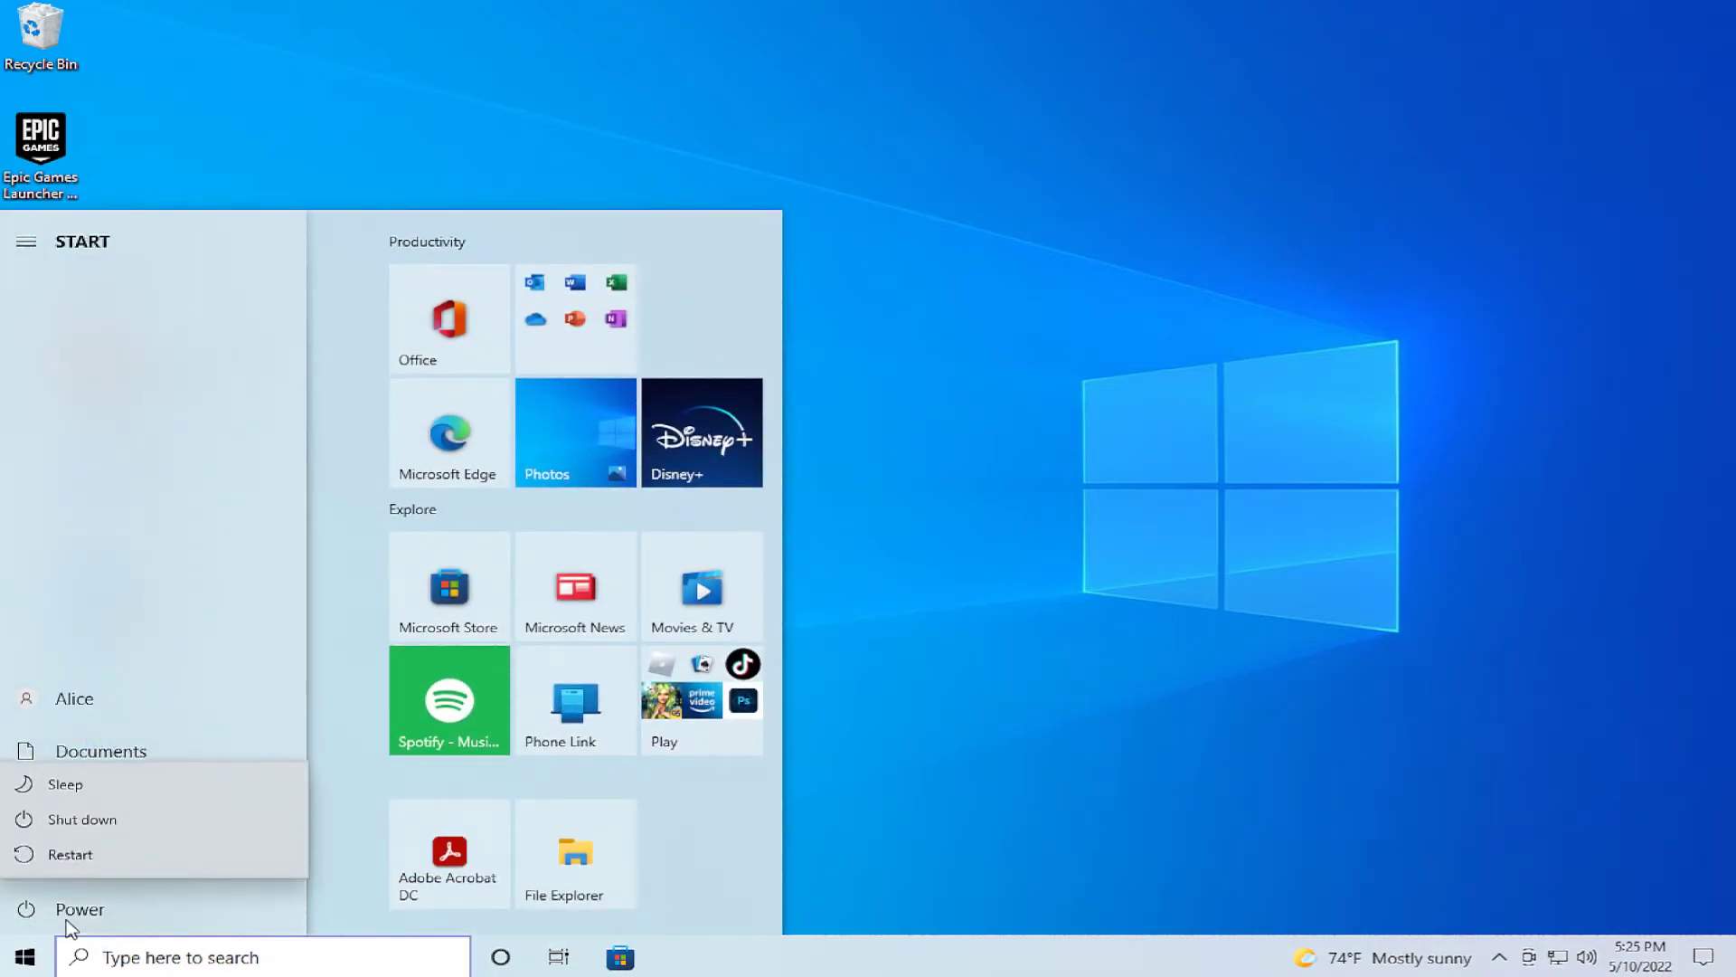
pyautogui.click(70, 861)
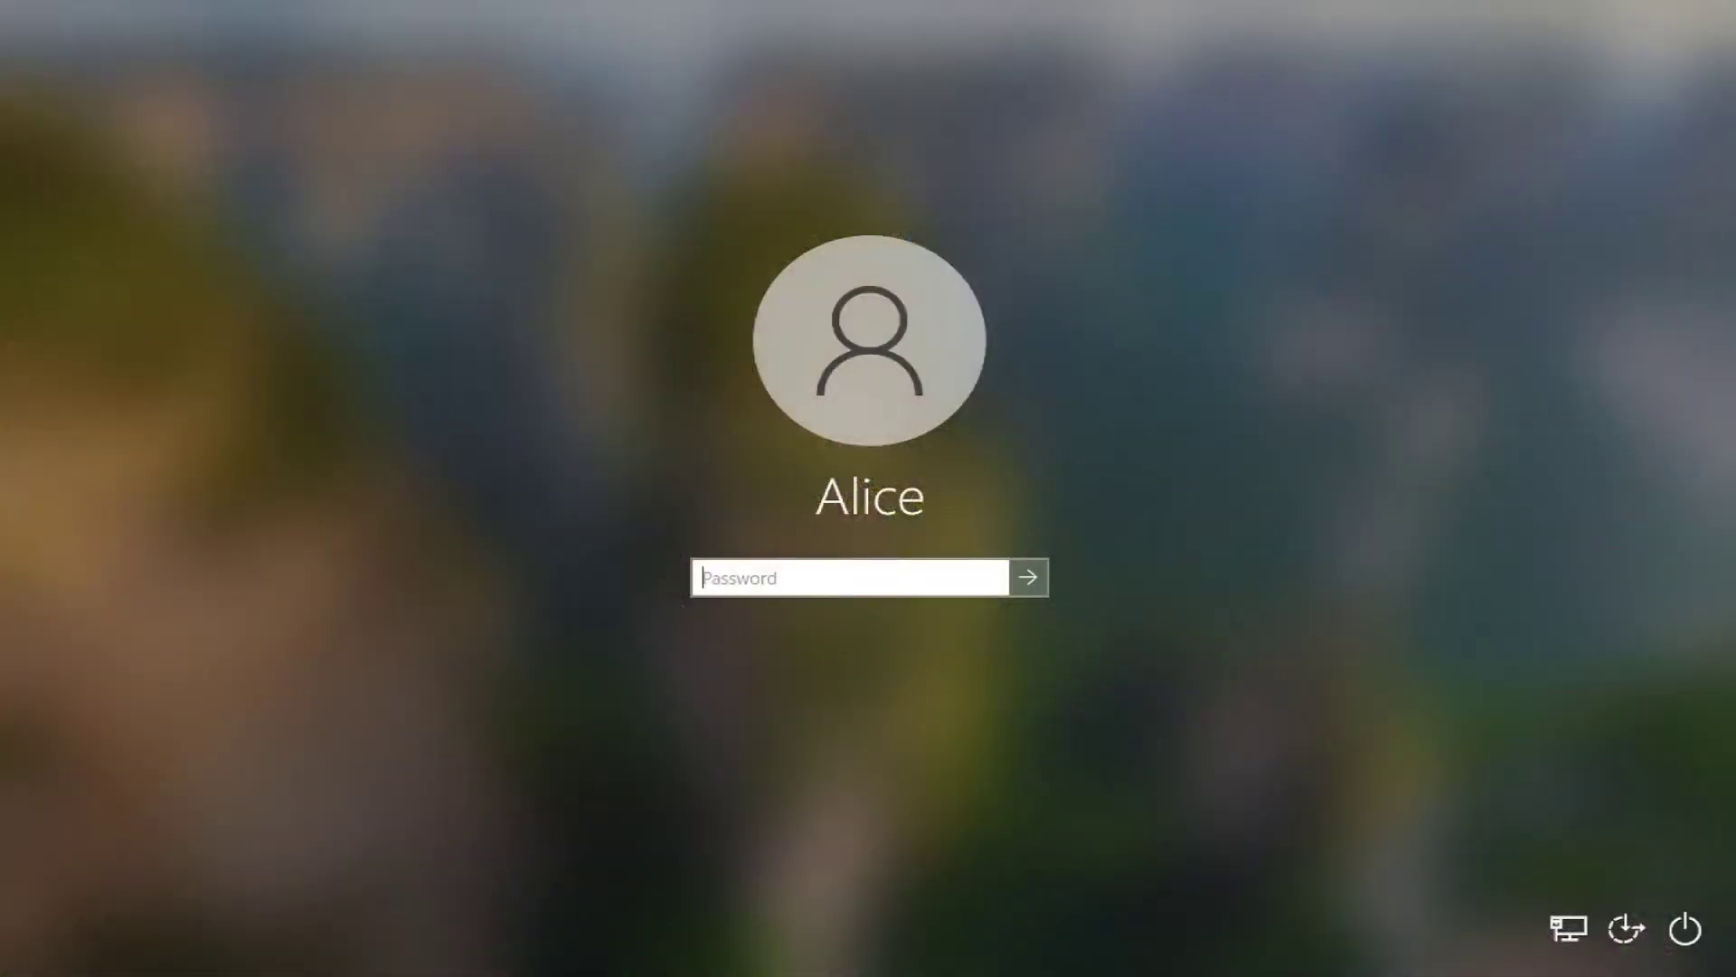
# - Sign in with the password and drag the Epic Games Launcher shortcut into the Recycle Bin
pyautogui.press('Return')
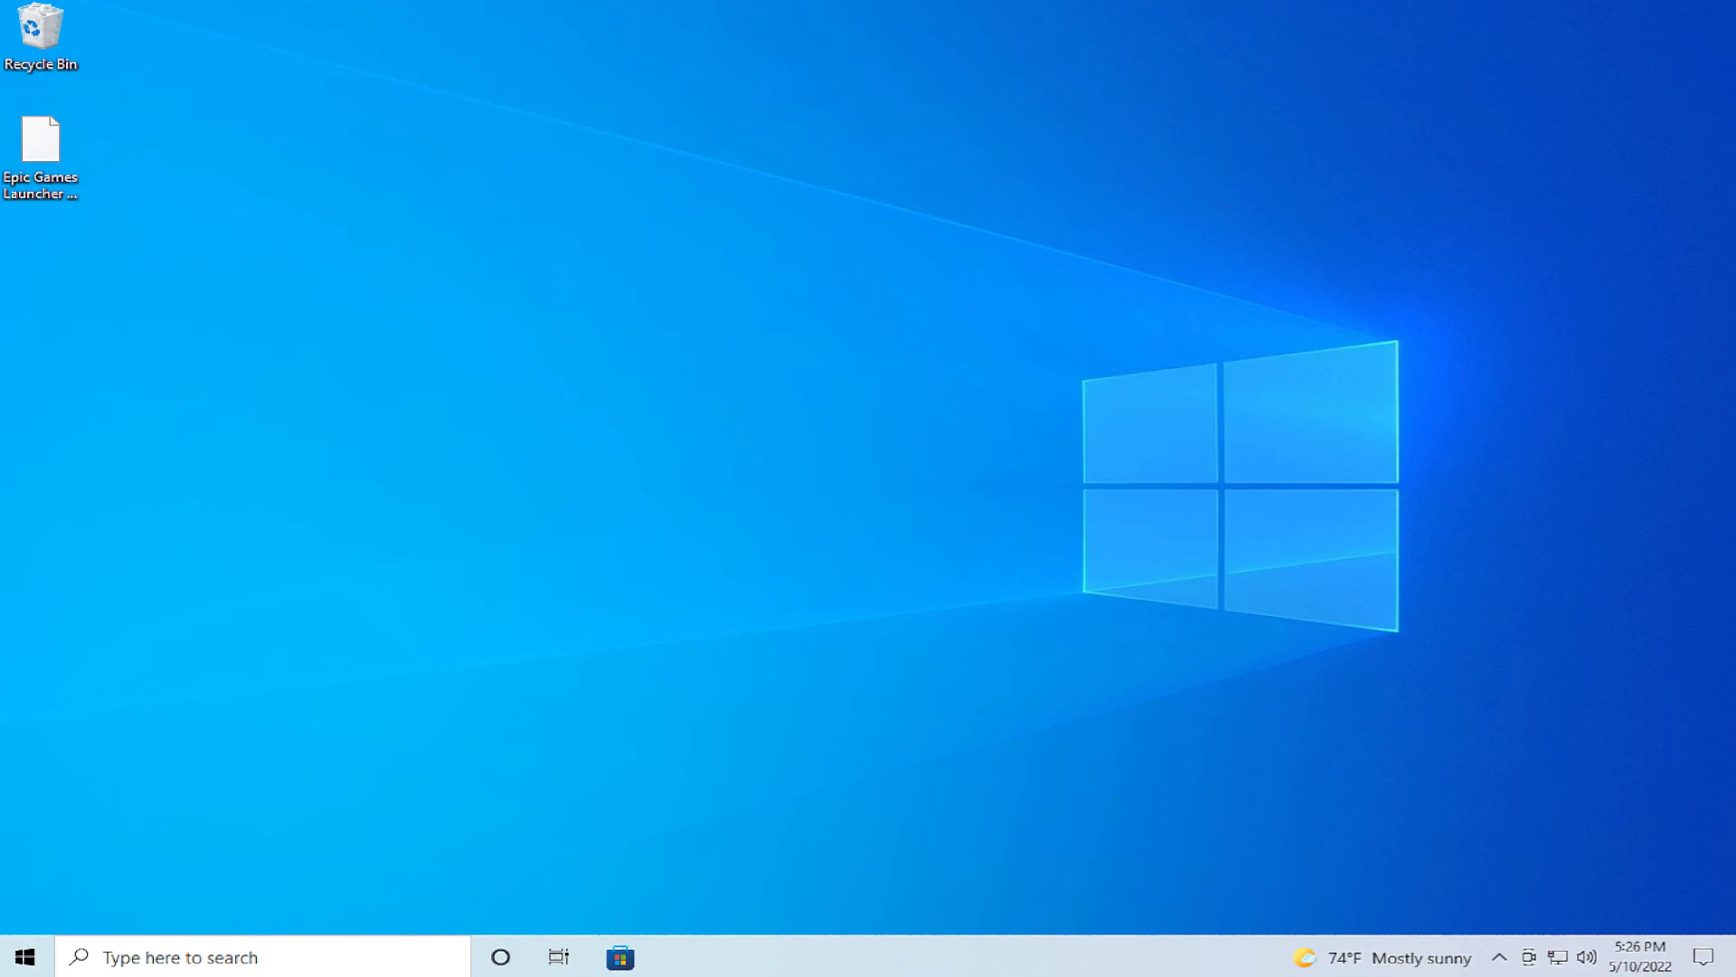
pyautogui.moveTo(41, 197); pyautogui.dragTo(38, 47)
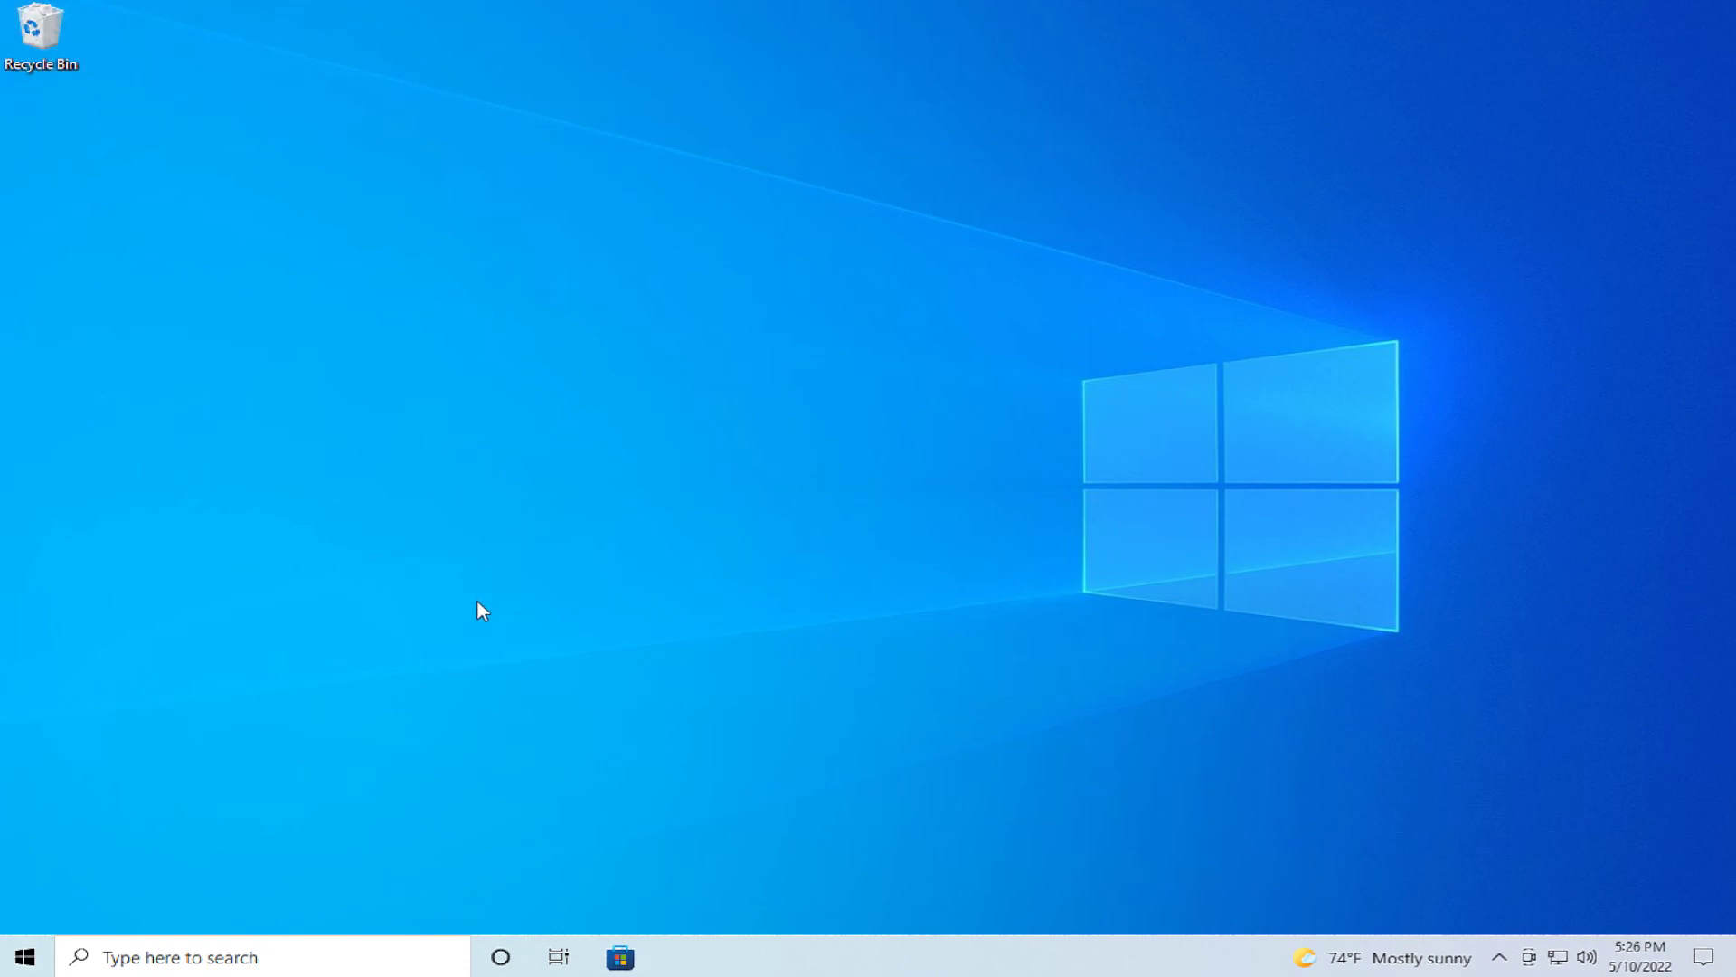